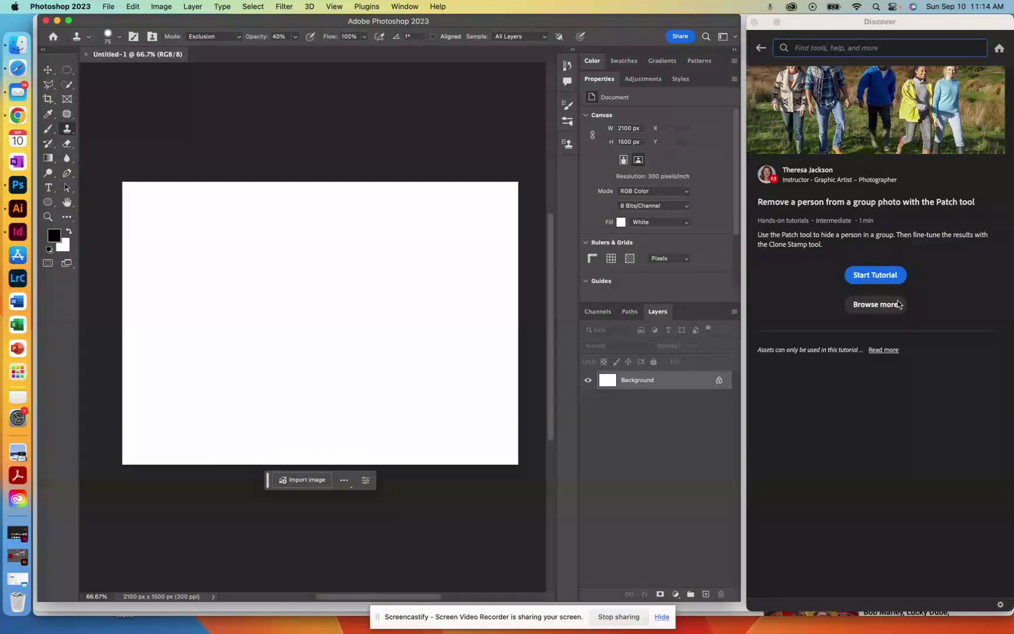
Start the tutorial on removing a person with the Patch tool and add a new empty layer above the background photo.
left_click(877, 276)
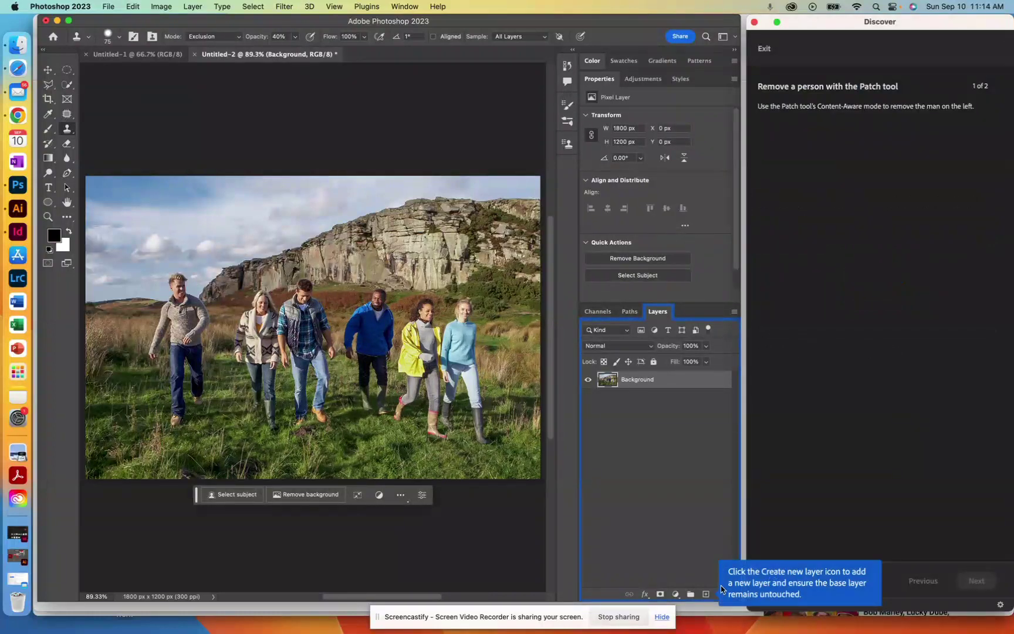
left_click(706, 594)
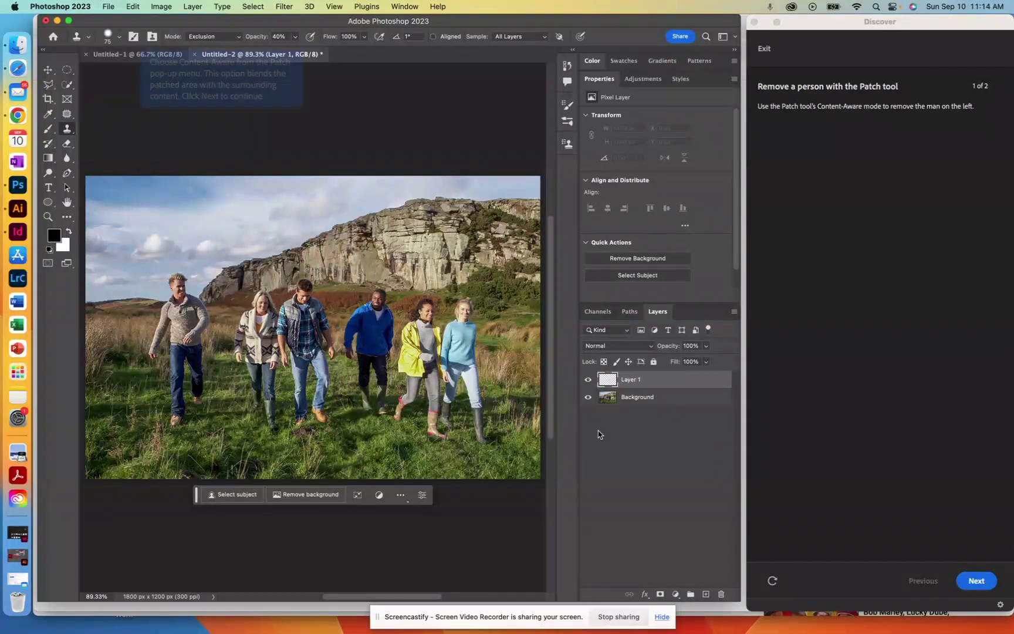
left_click(588, 379)
left_click_drag(587, 395, 588, 379)
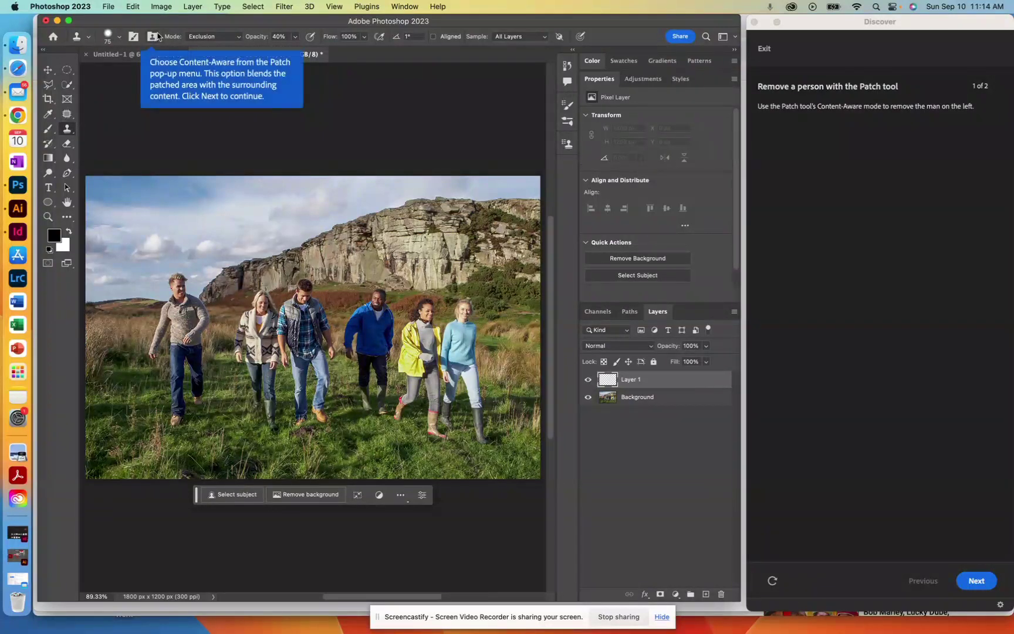
Switch from the Clone Stamp tool to the Patch tool in the healing tools group.
left_click(70, 135)
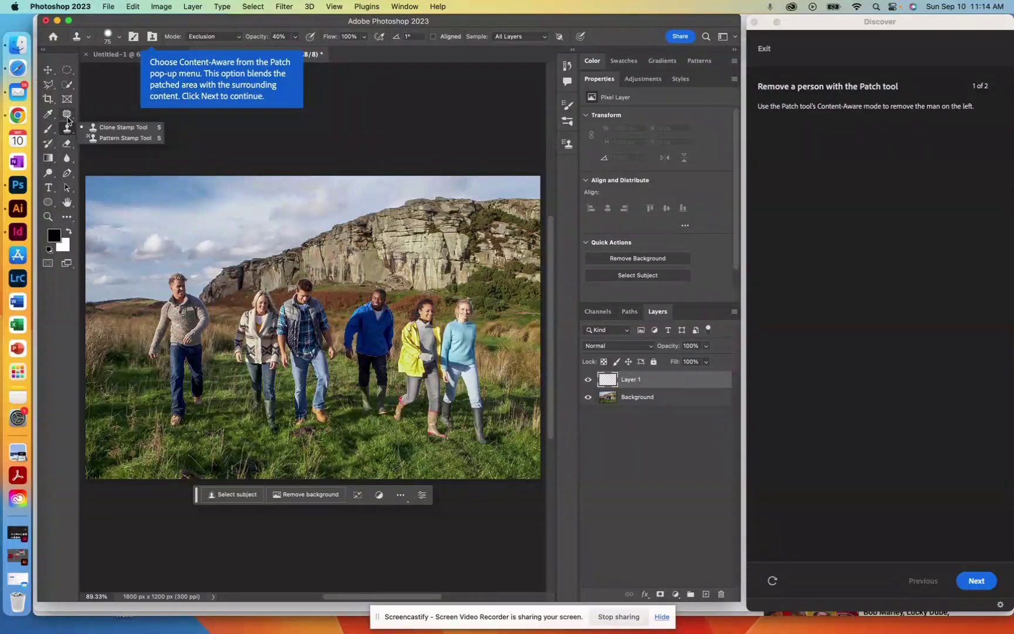
left_click(67, 115)
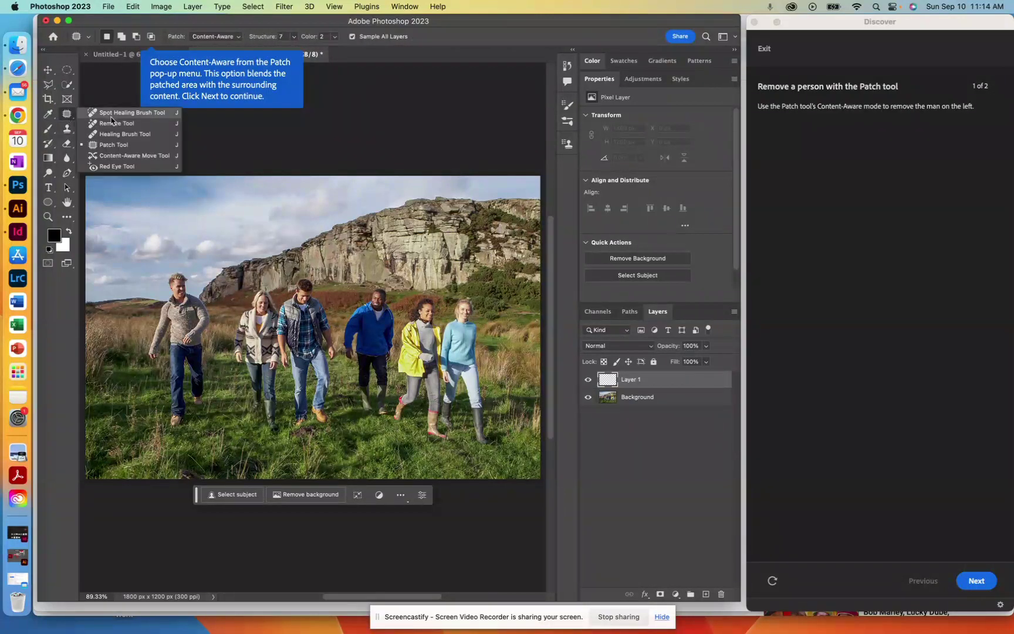
left_click(118, 135)
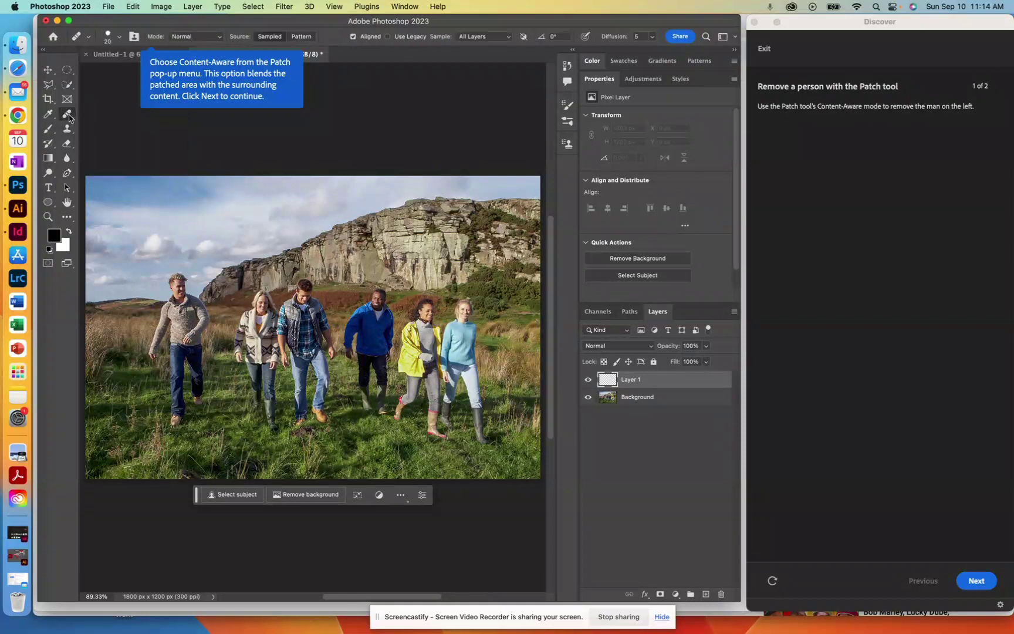
left_click(68, 116)
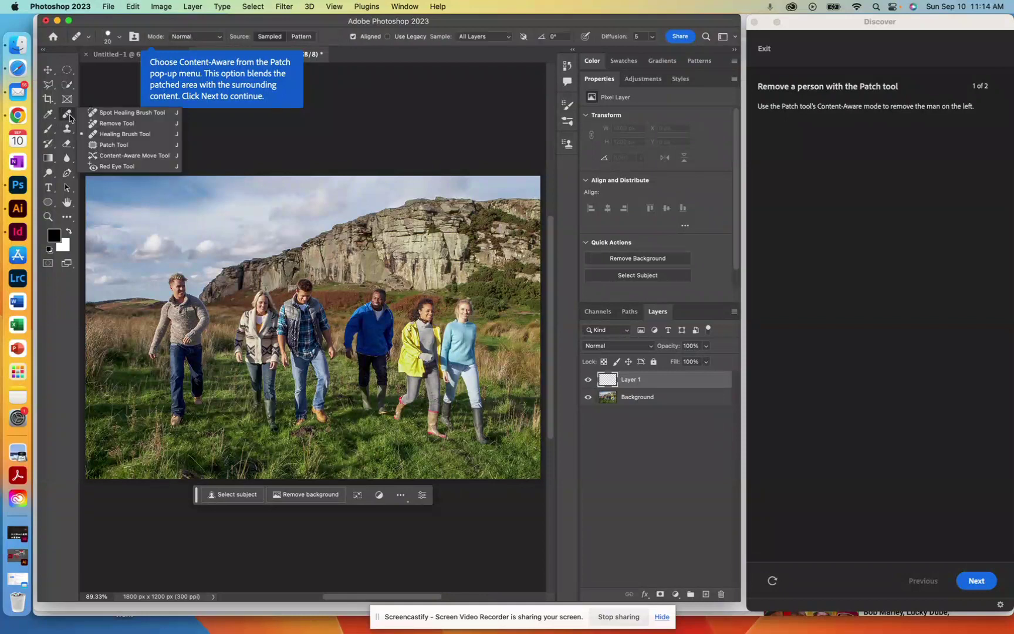
left_click(116, 146)
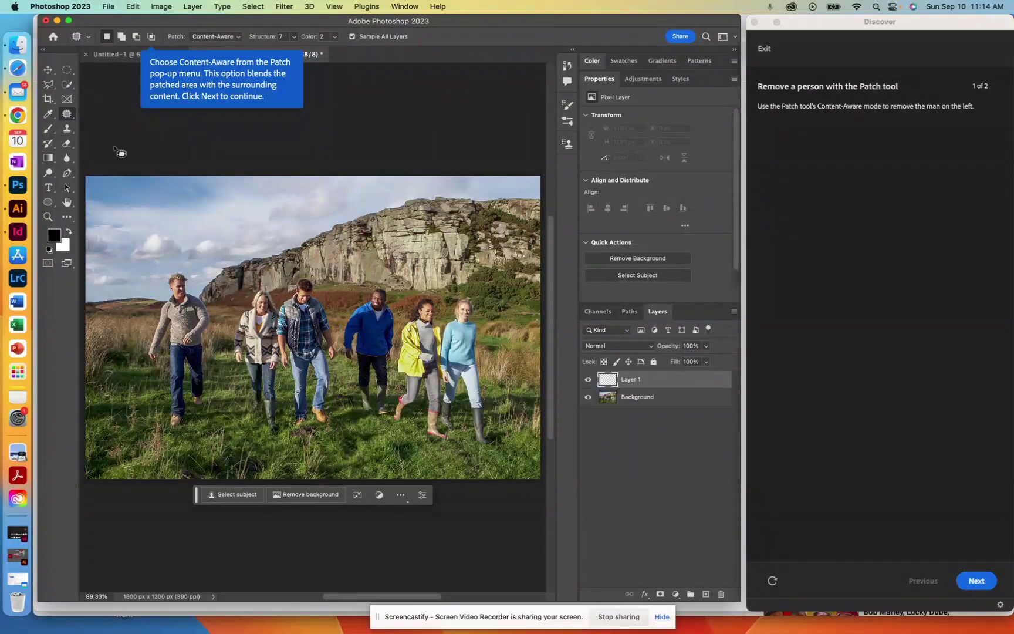
Set the Patch tool's mode to Content-Aware and advance the tutorial to its next instruction.
left_click(205, 39)
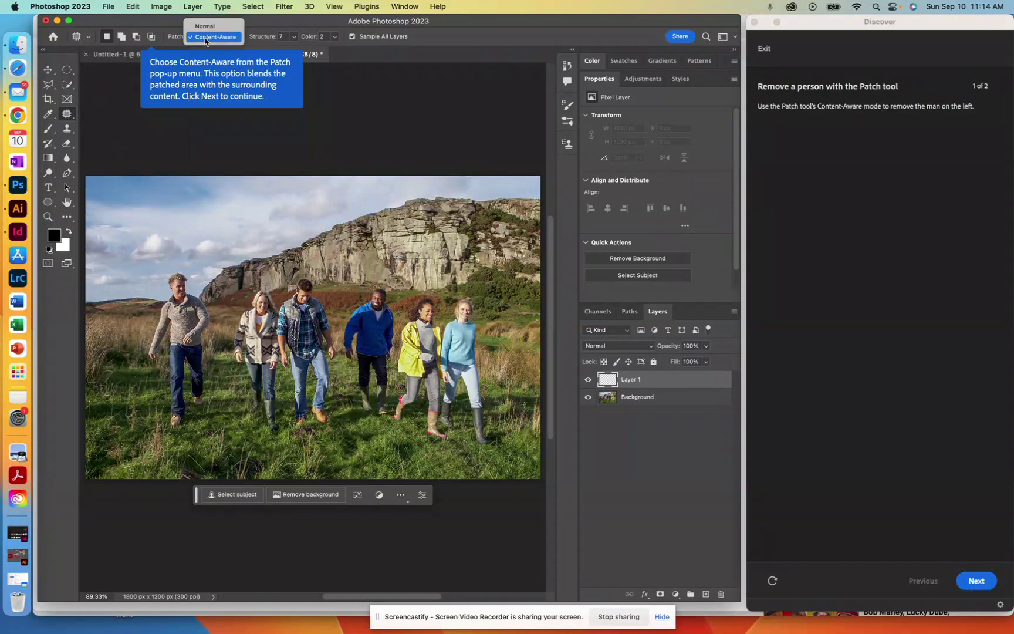
left_click(207, 26)
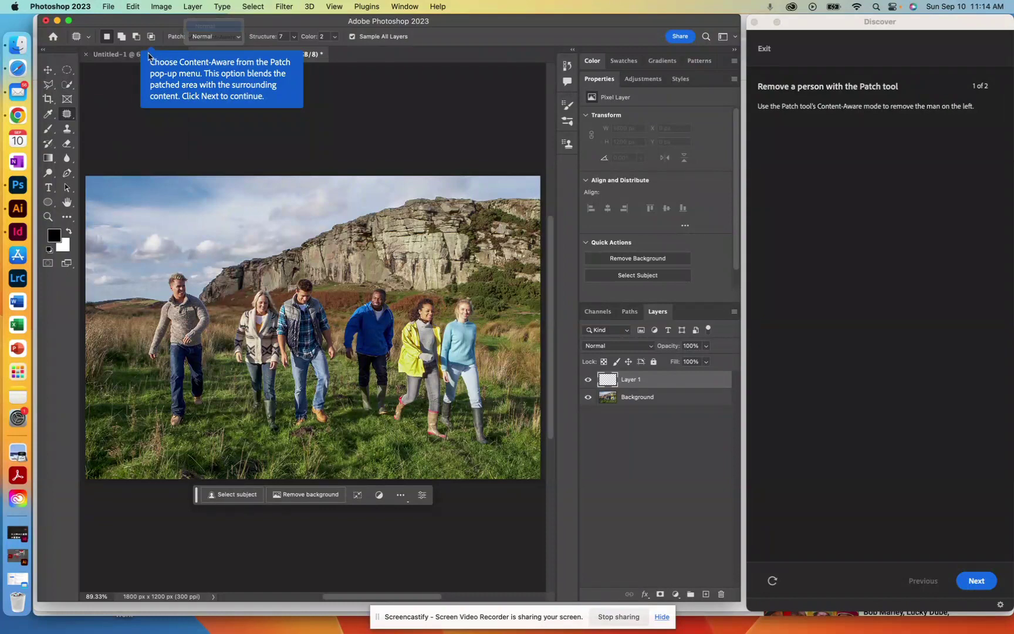
left_click(217, 38)
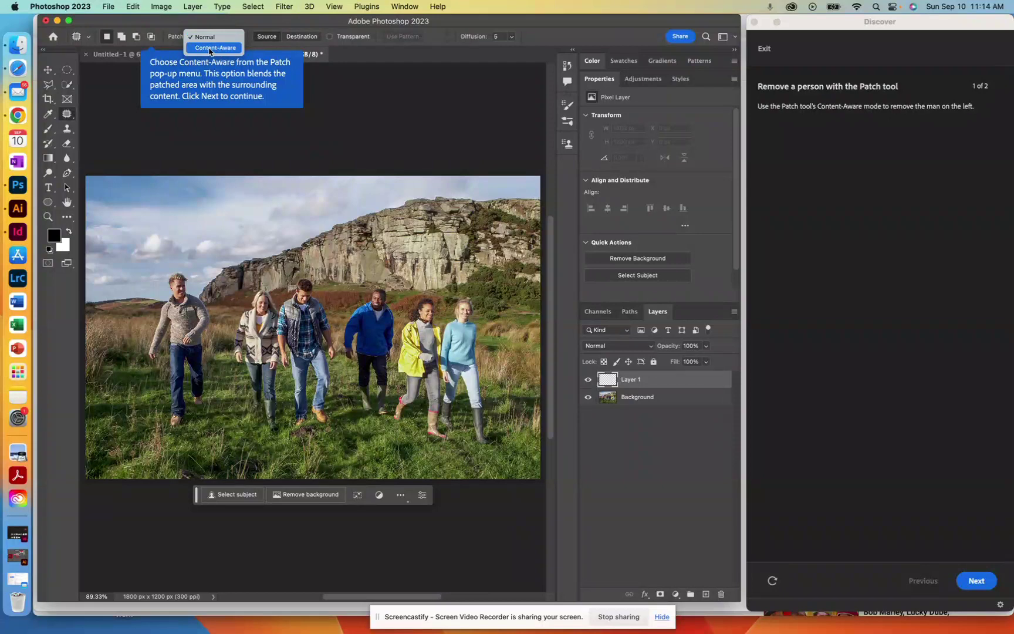
left_click(209, 48)
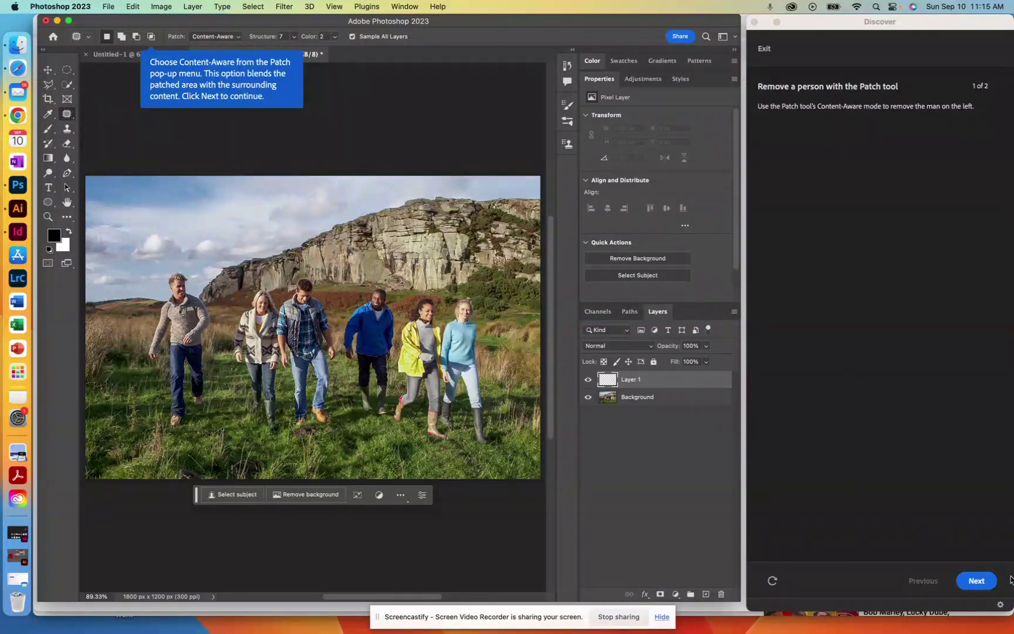
left_click(977, 580)
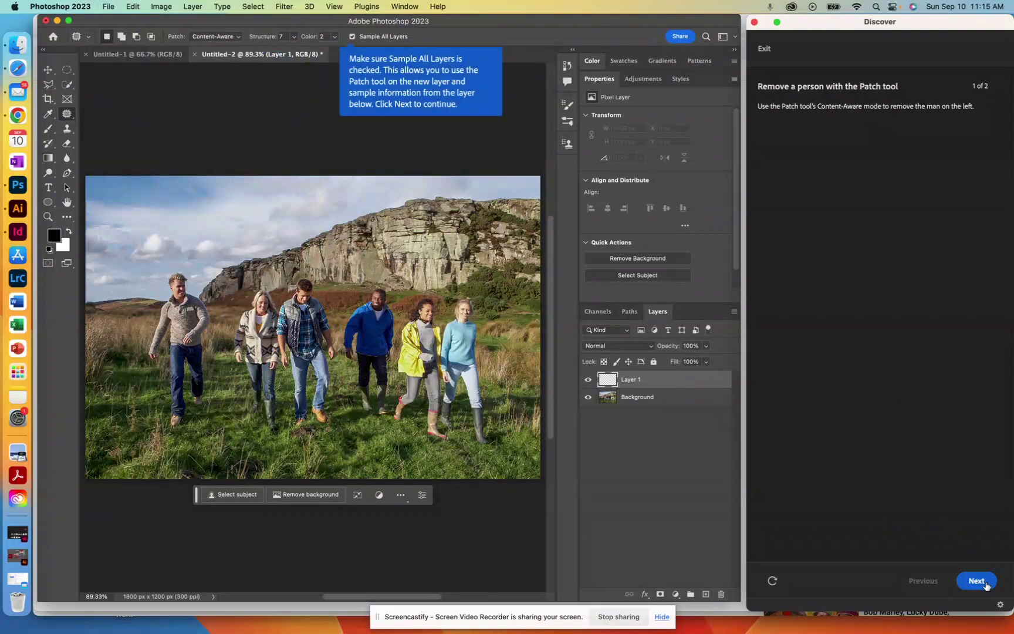
Make sure Sample All Layers is enabled for the Patch tool, compare the view with the Background layer hidden, and continue the tutorial.
left_click(352, 37)
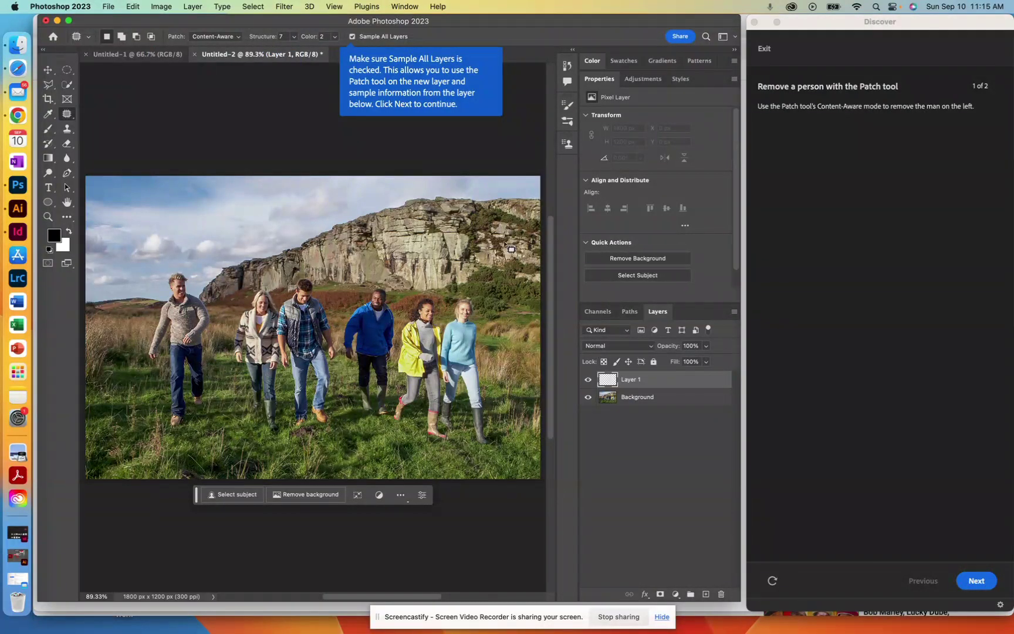
left_click(587, 396)
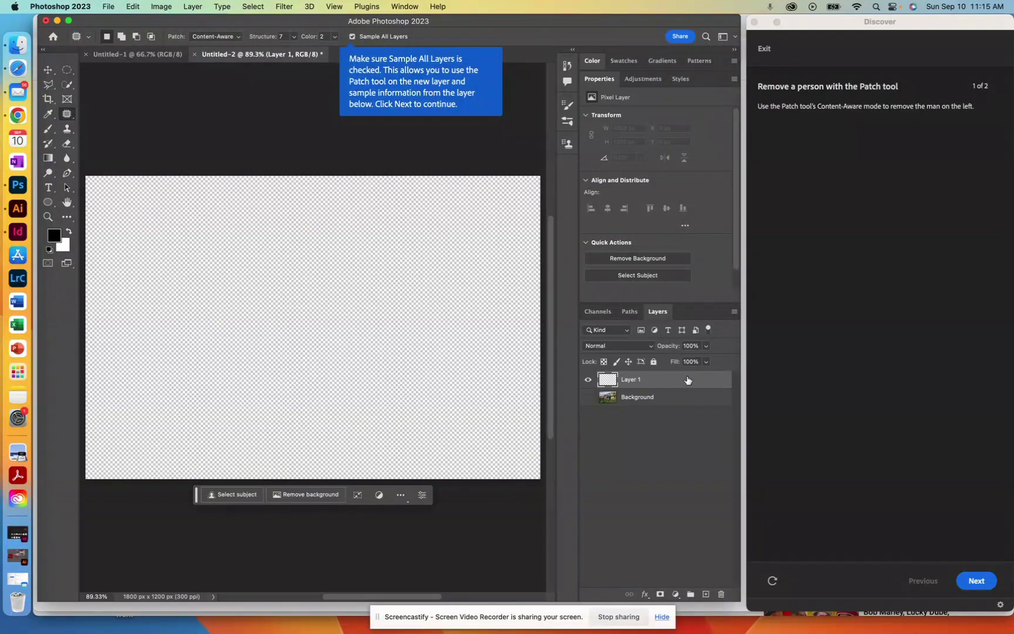
left_click(589, 398)
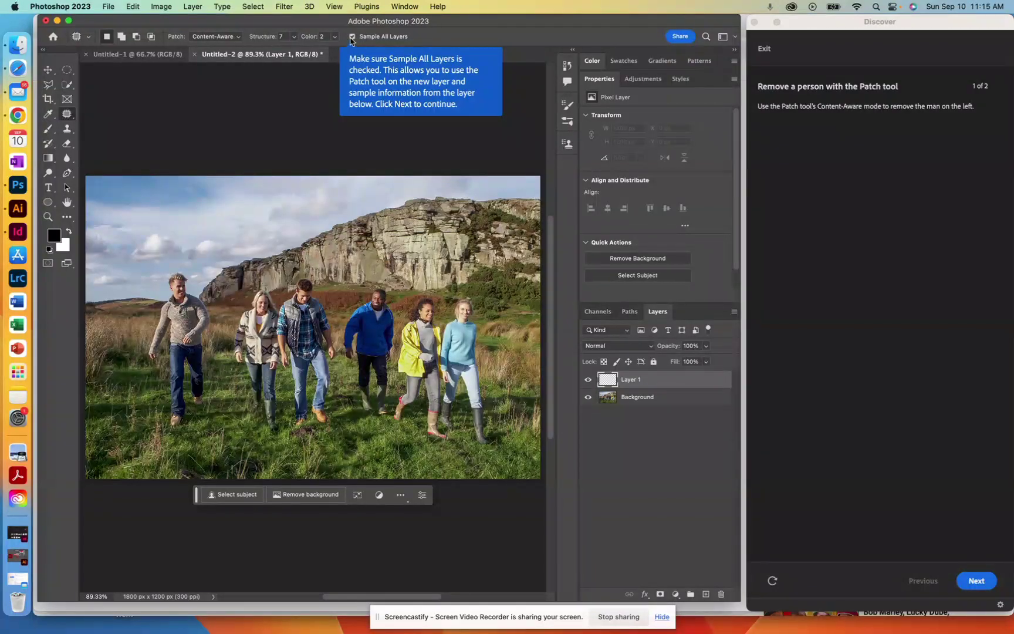
scroll(181, 385, "up", 1)
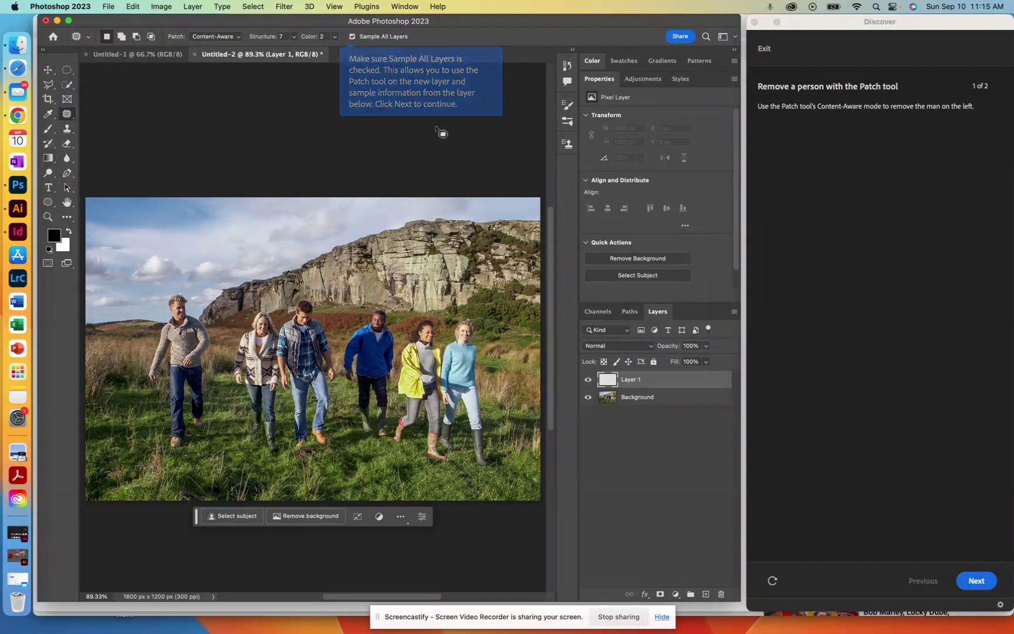
left_click(979, 582)
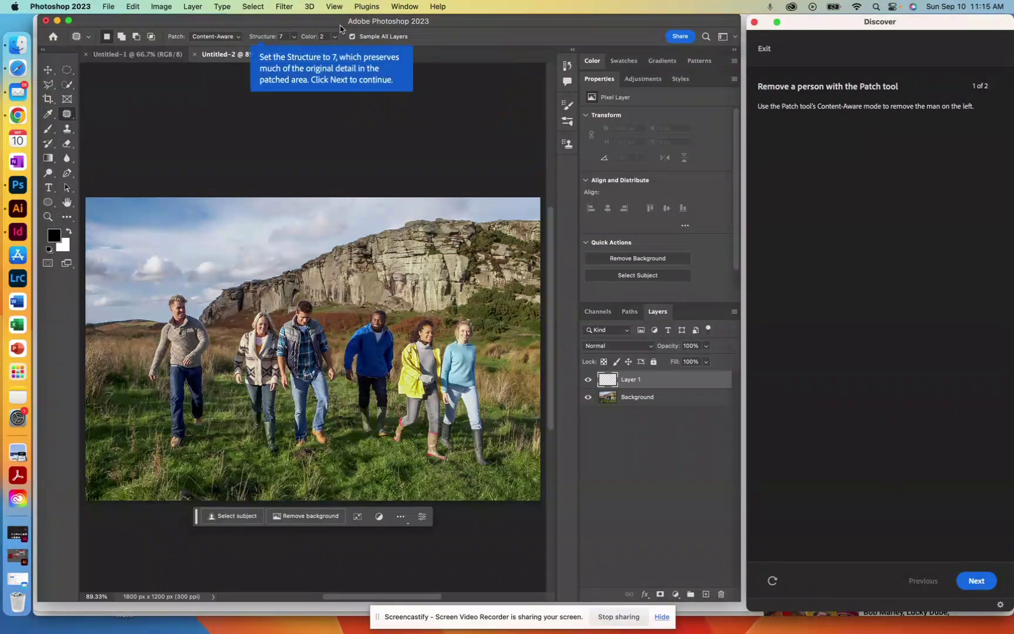
Check that the Patch tool uses Structure 7 and Color 2, and advance the tutorial to the selection instruction.
left_click(296, 37)
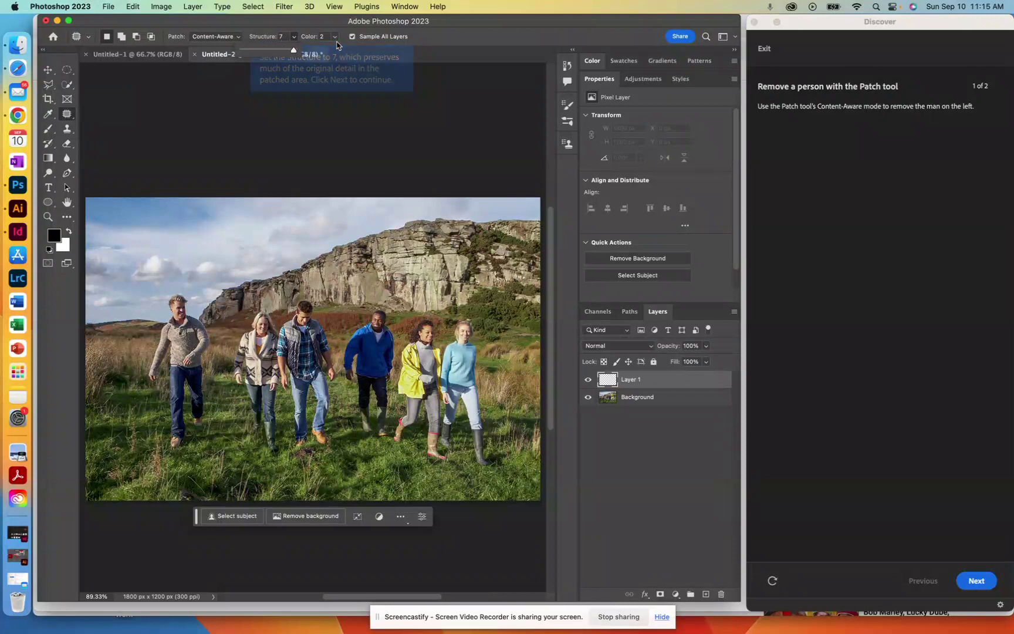
left_click(976, 582)
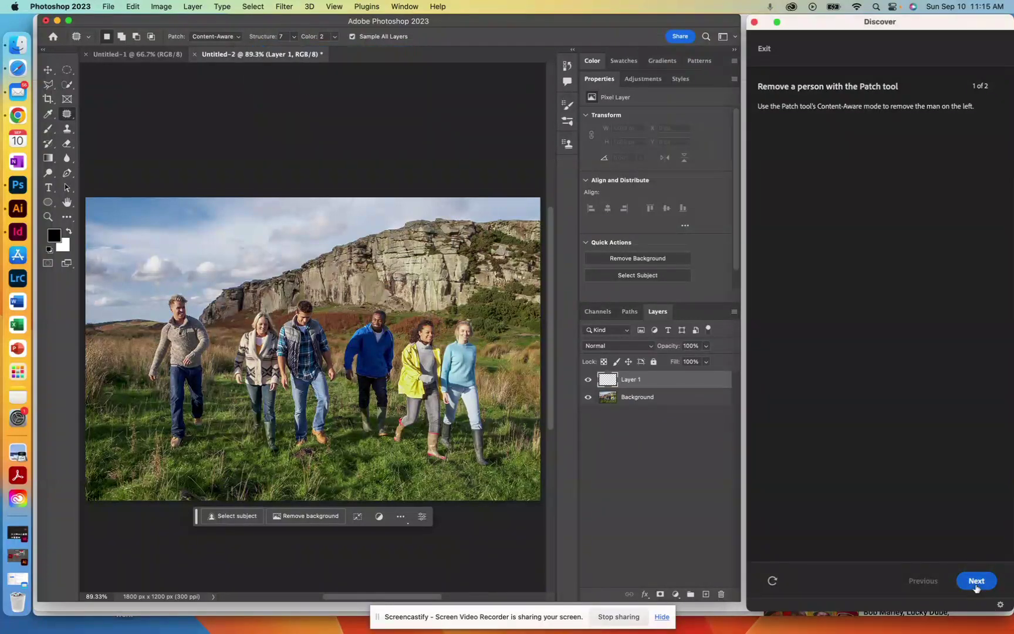
left_click(967, 588)
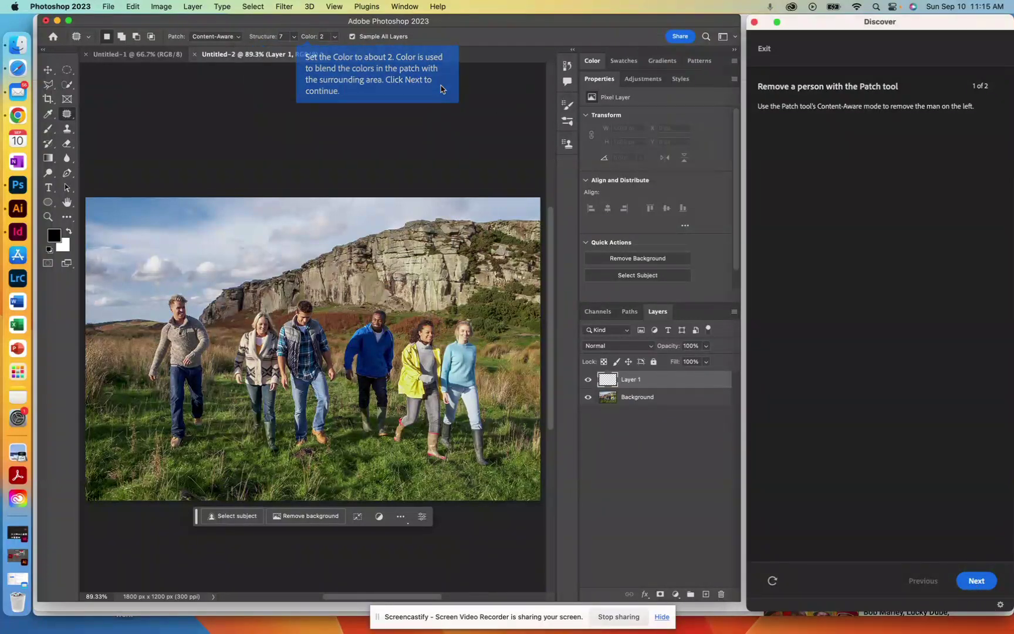
left_click(337, 39)
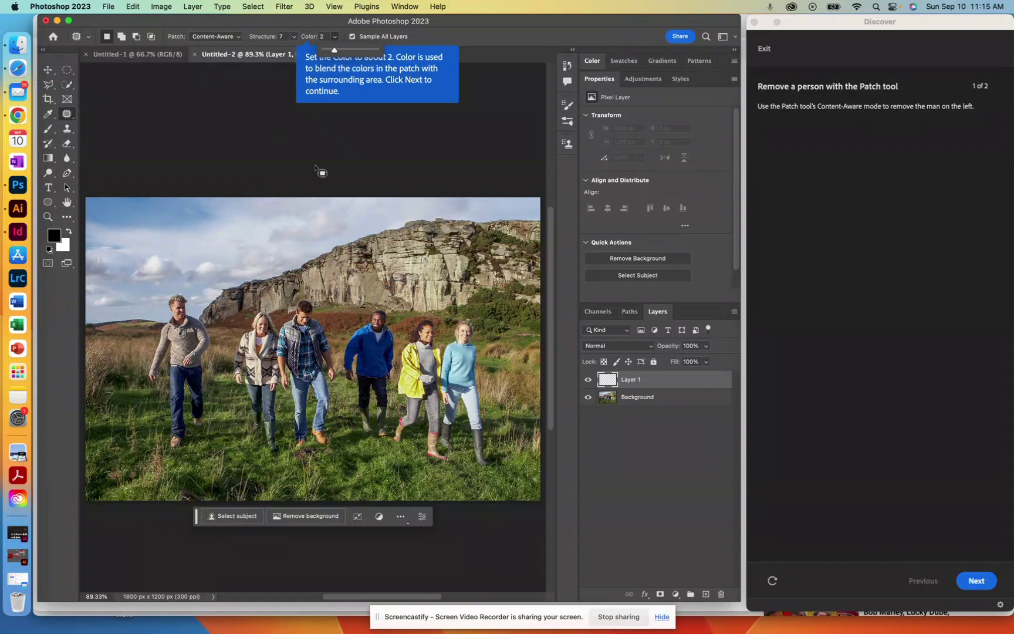
left_click(983, 582)
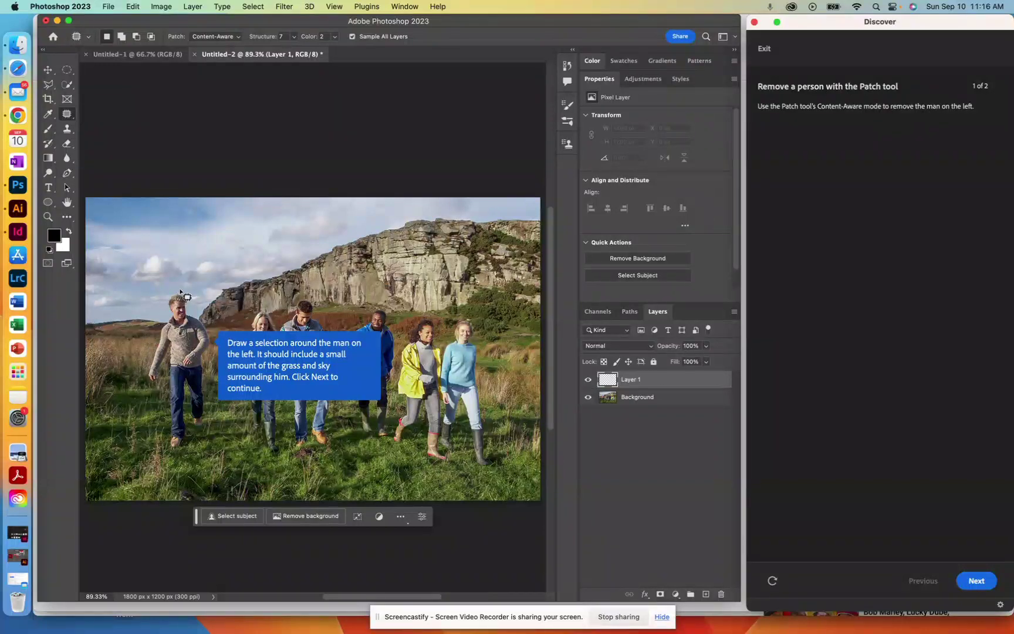
Outline the leftmost man with a selection about 288 × 656 px and patch him from the grass to his left, aligning the hill edge.
mouse_move(180, 290)
left_mouse_down()
mouse_move(141, 380)
mouse_move(150, 391)
mouse_move(165, 386)
mouse_move(167, 457)
mouse_move(188, 459)
mouse_move(214, 429)
mouse_move(214, 328)
mouse_move(181, 292)
left_mouse_up()
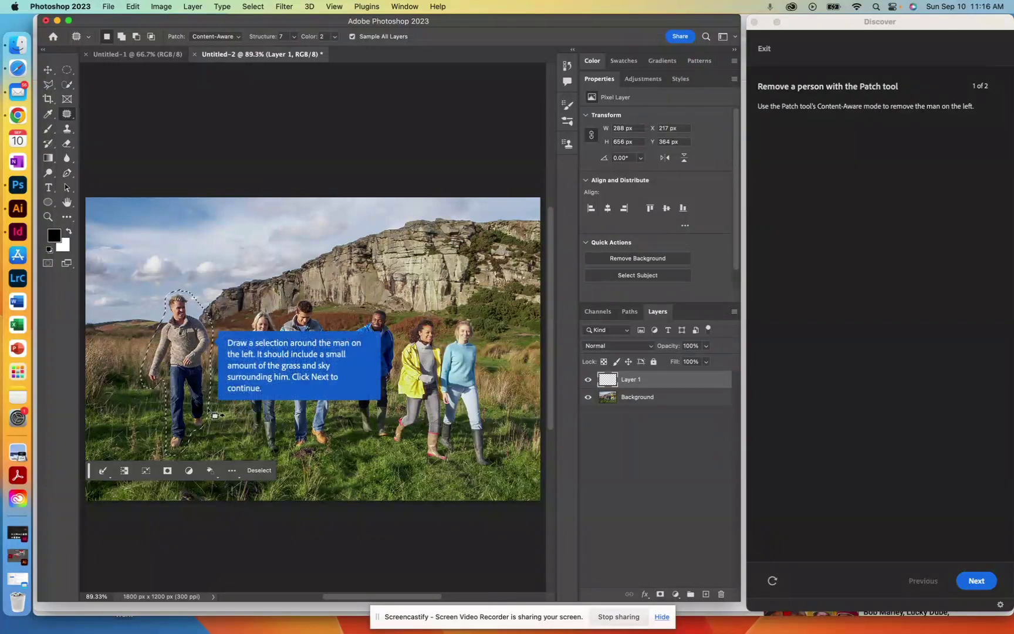
left_click(966, 579)
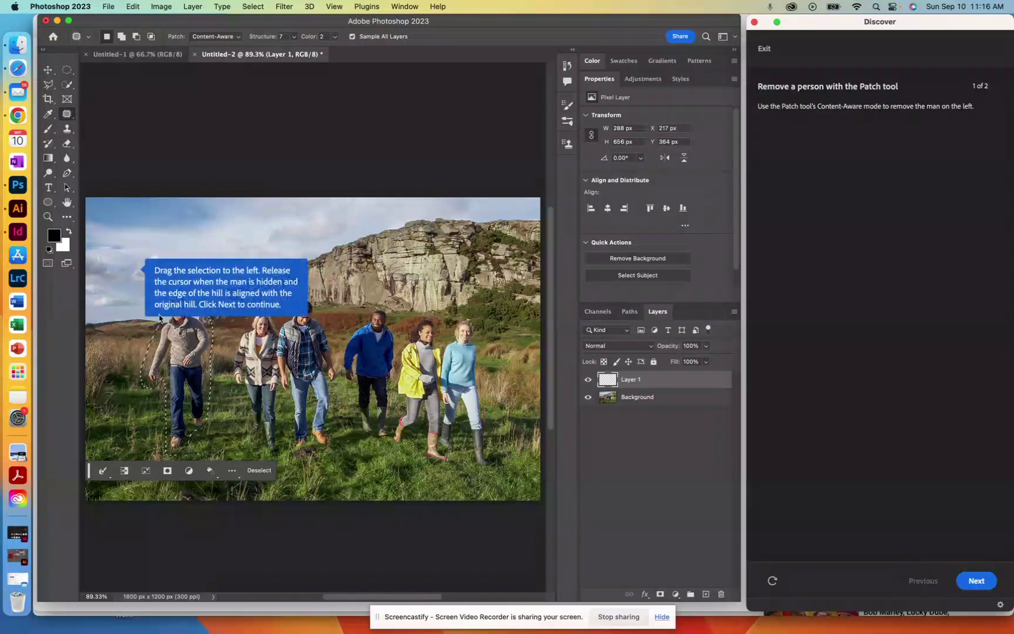
left_click(183, 353)
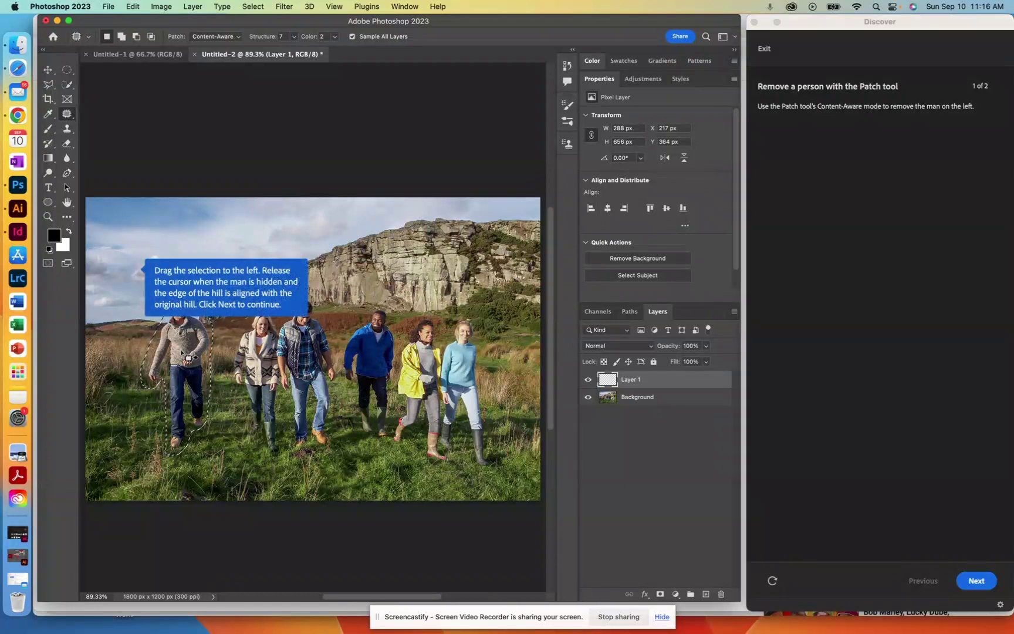
left_click_drag(188, 357, 119, 355)
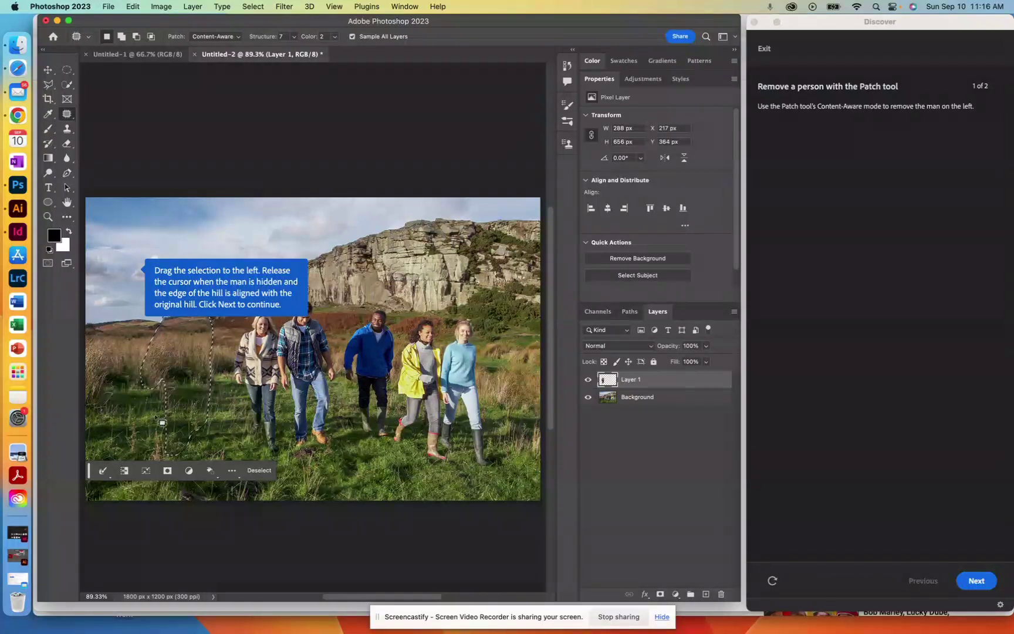
left_click(985, 586)
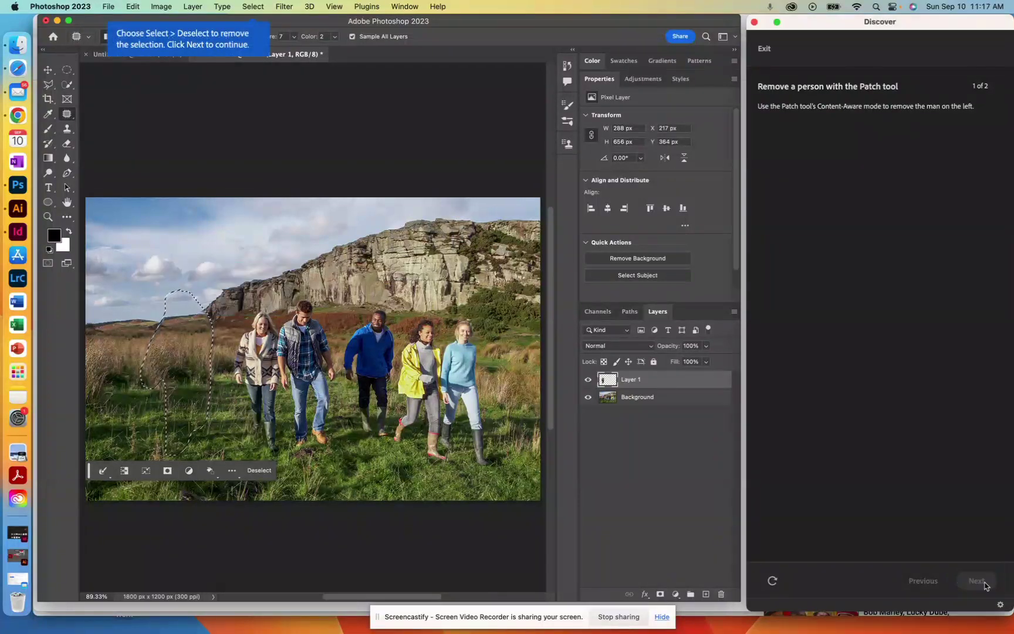
Deselect the patched area and continue to the tutorial's second part on cleaning up the blended edges.
left_click(256, 6)
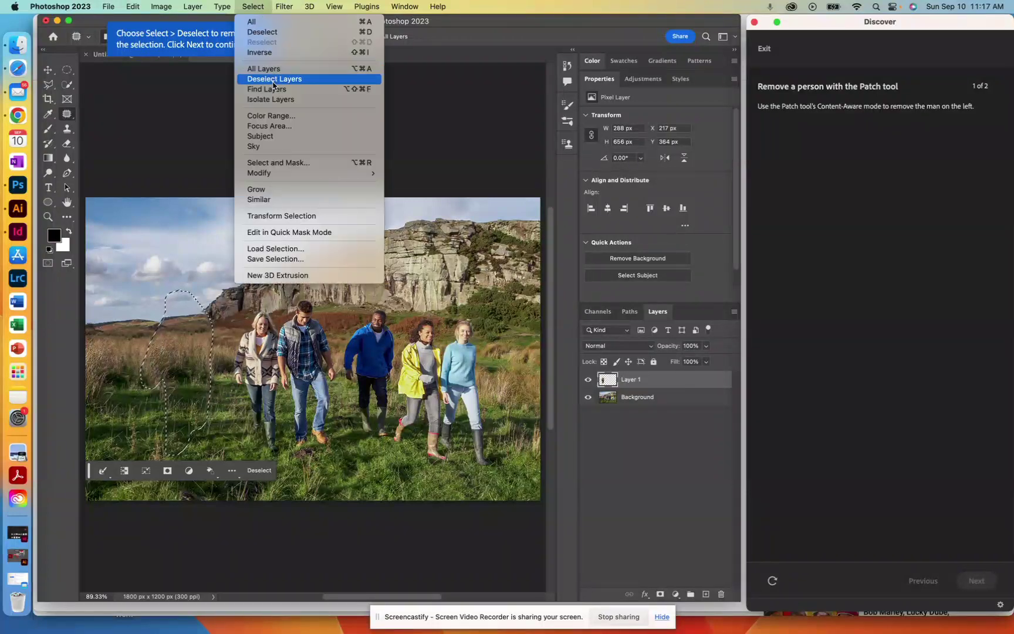
left_click(269, 33)
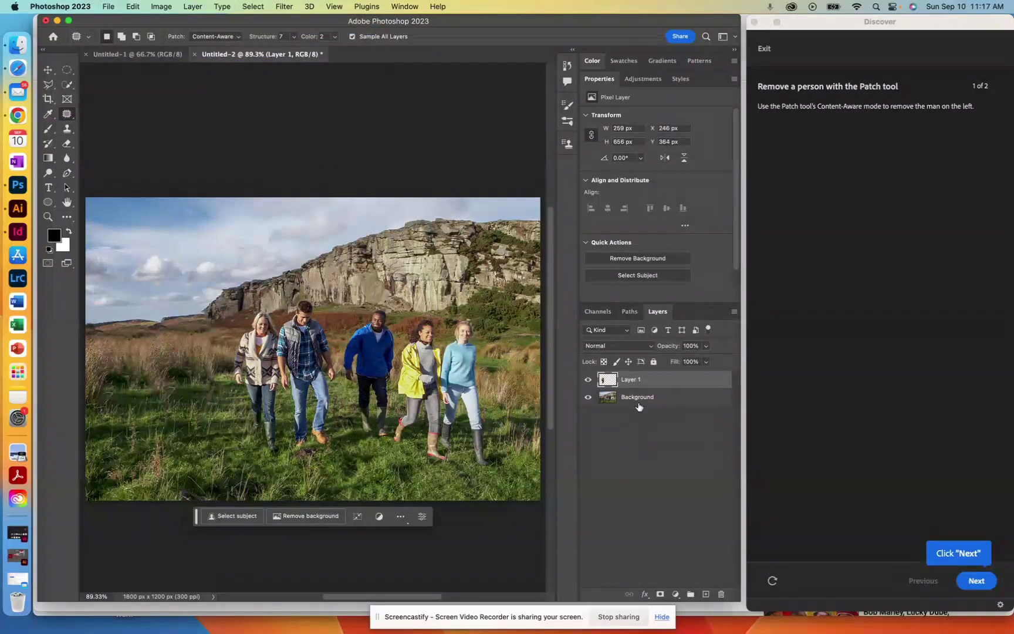
left_click(978, 581)
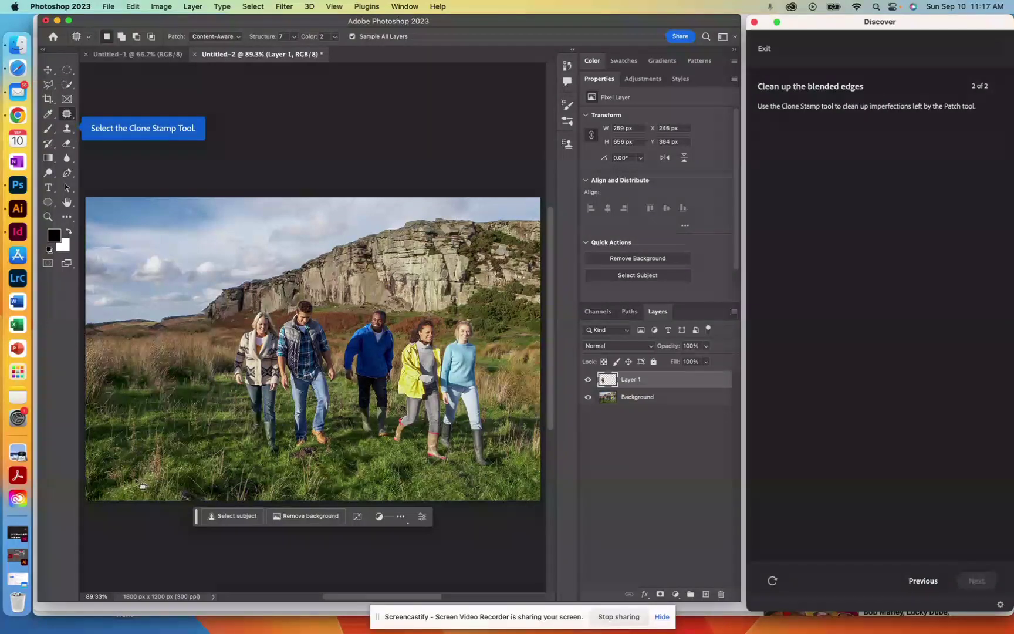
Examine the patched area's blended edges up close, both with the Background layer hidden and with it shown.
key("super+equal")
key("super+equal")
key("super+equal")
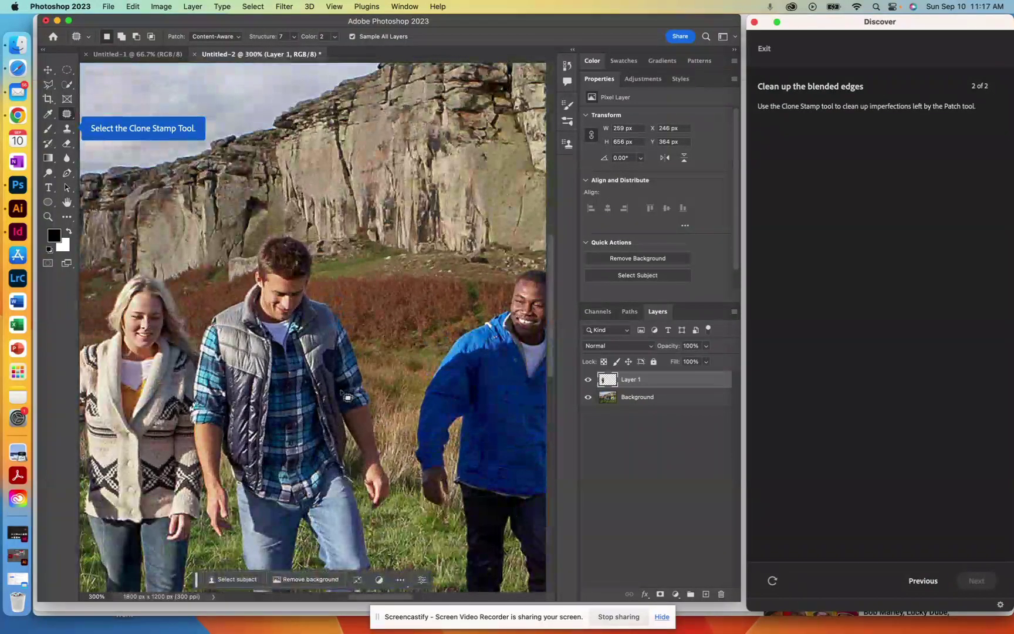
scroll(312, 395, "left", 10)
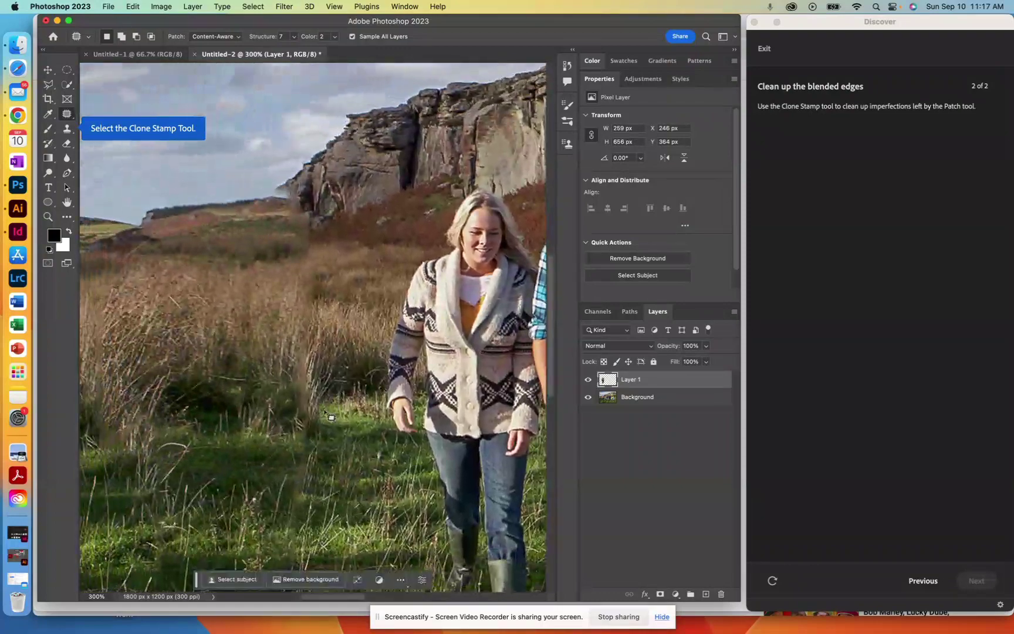
key("space")
left_click_drag(225, 390, 323, 294)
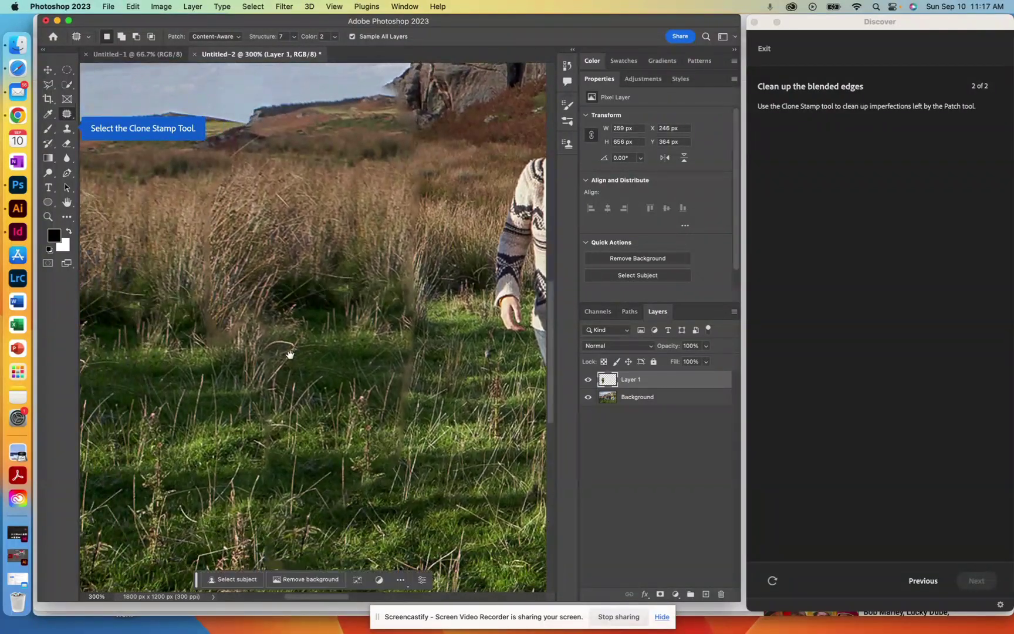
left_click_drag(290, 355, 503, 355)
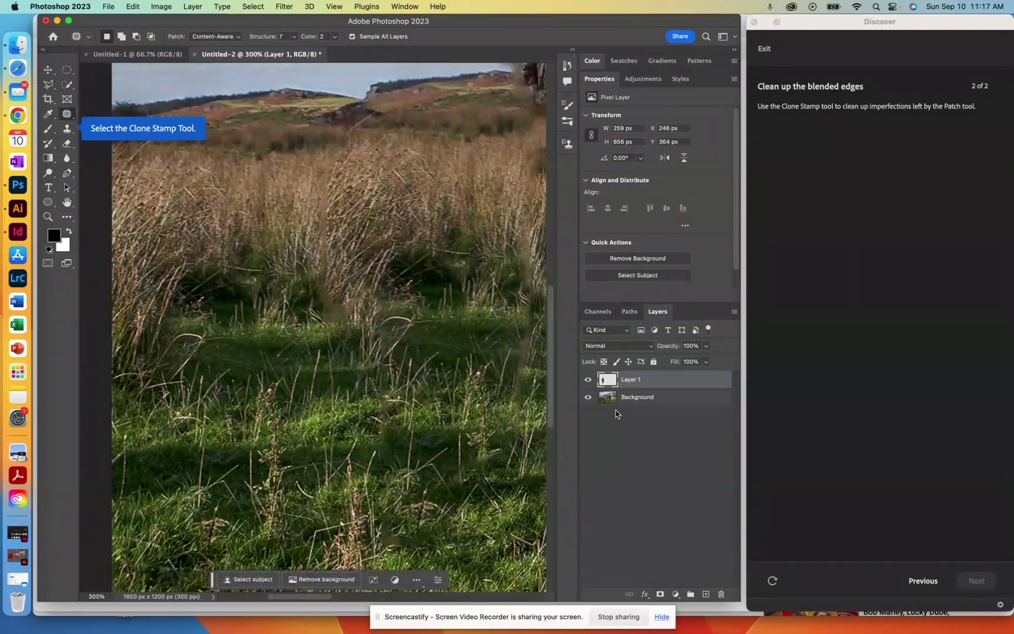
left_click(588, 399)
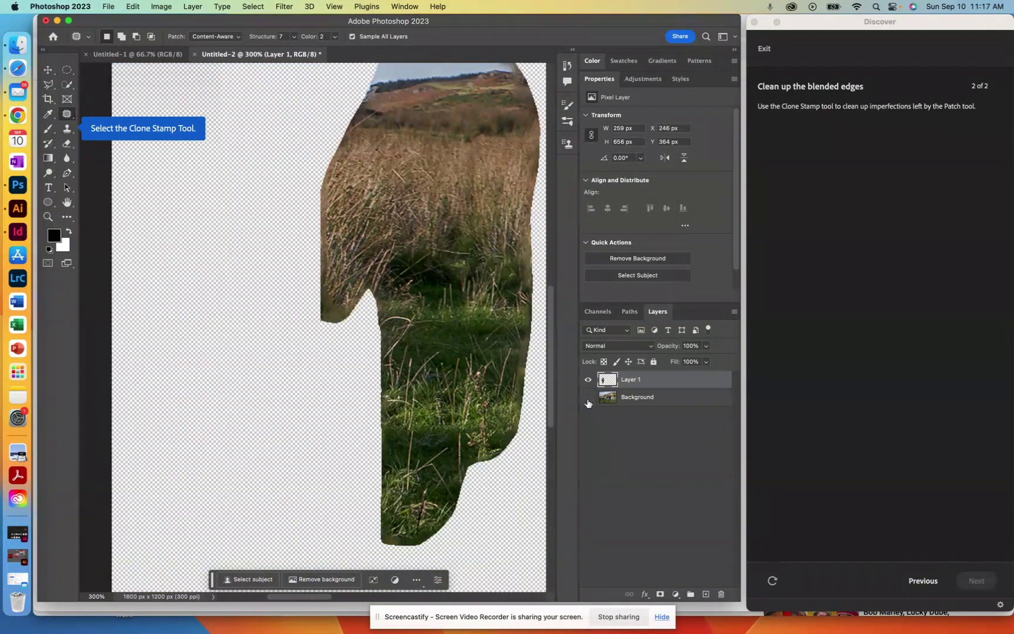
left_click_drag(476, 373, 399, 402)
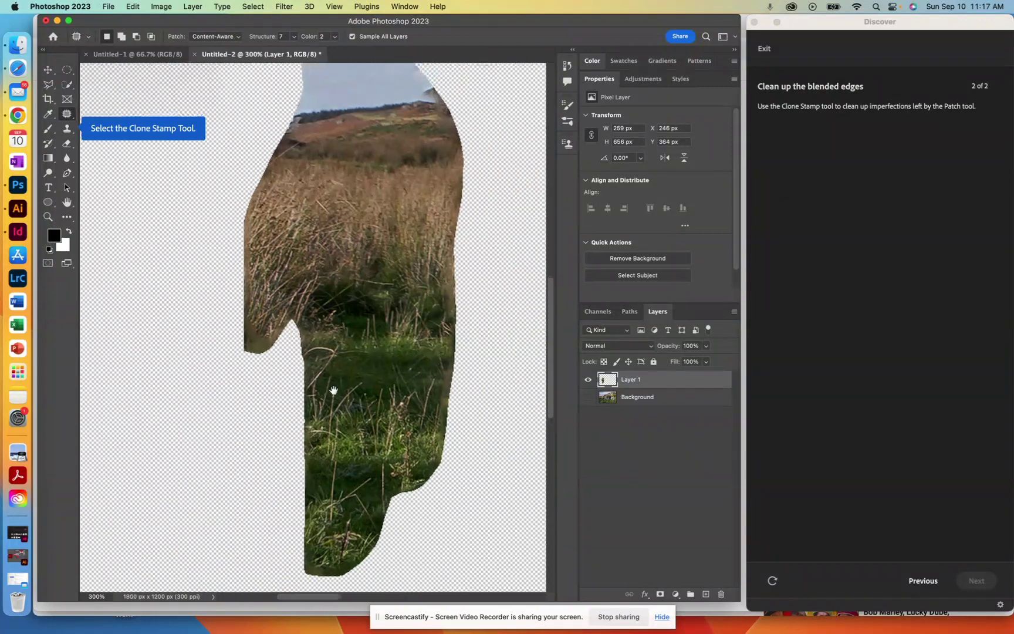
left_click(586, 397)
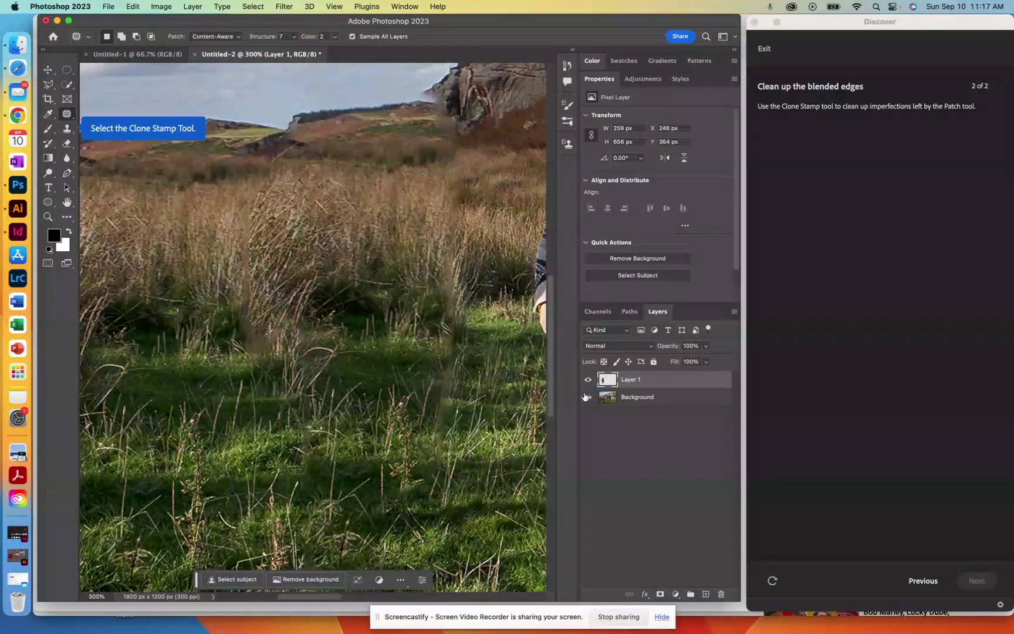
left_click_drag(418, 393, 247, 372)
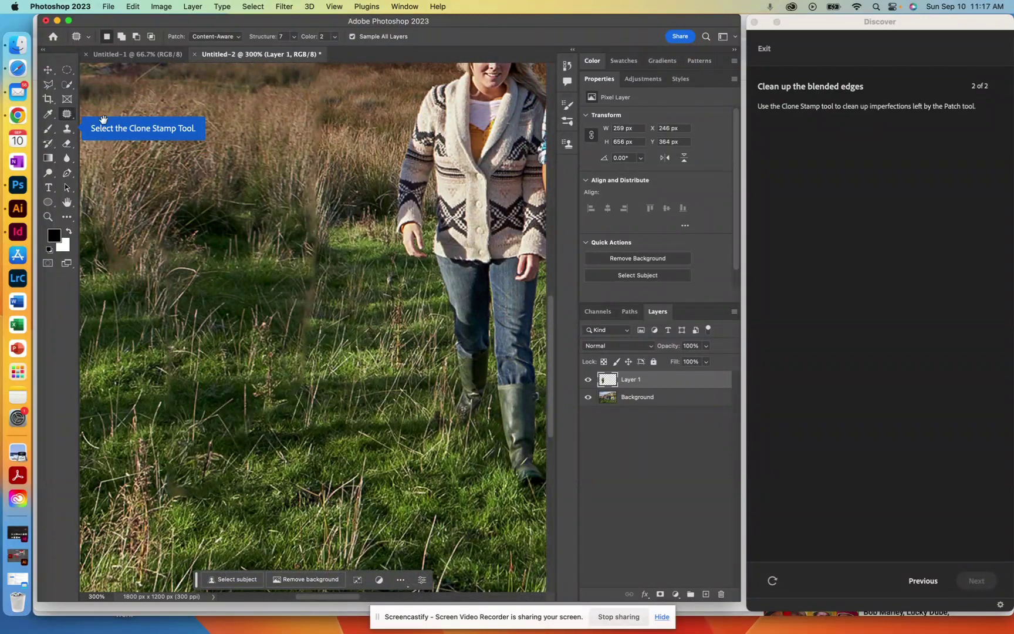
Activate the Clone Stamp tool and check that its brush has a size of 75 px and a hardness of 50%.
left_click(67, 129)
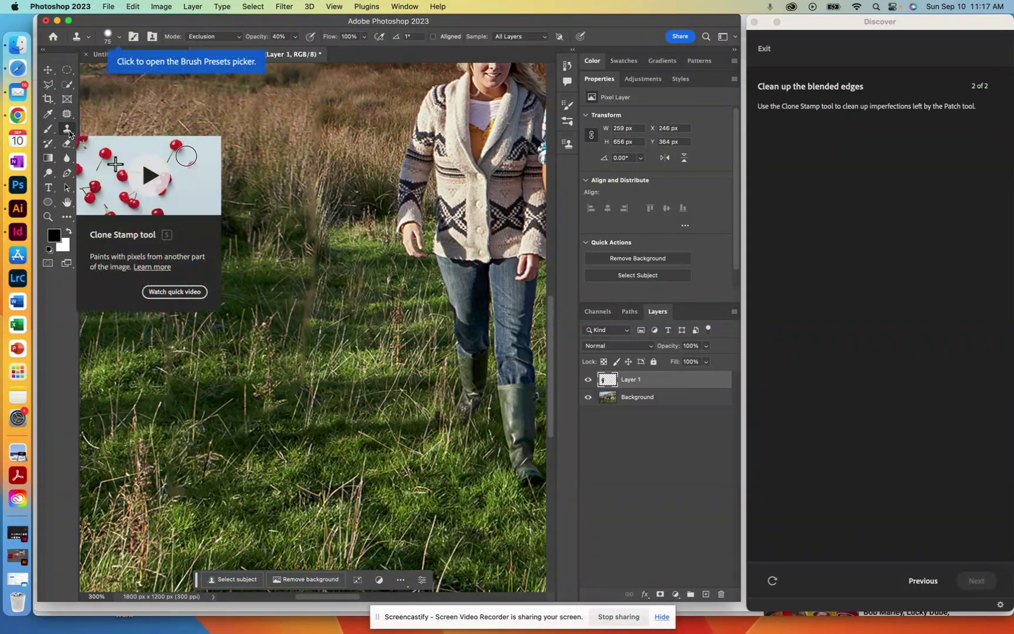
left_click(120, 40)
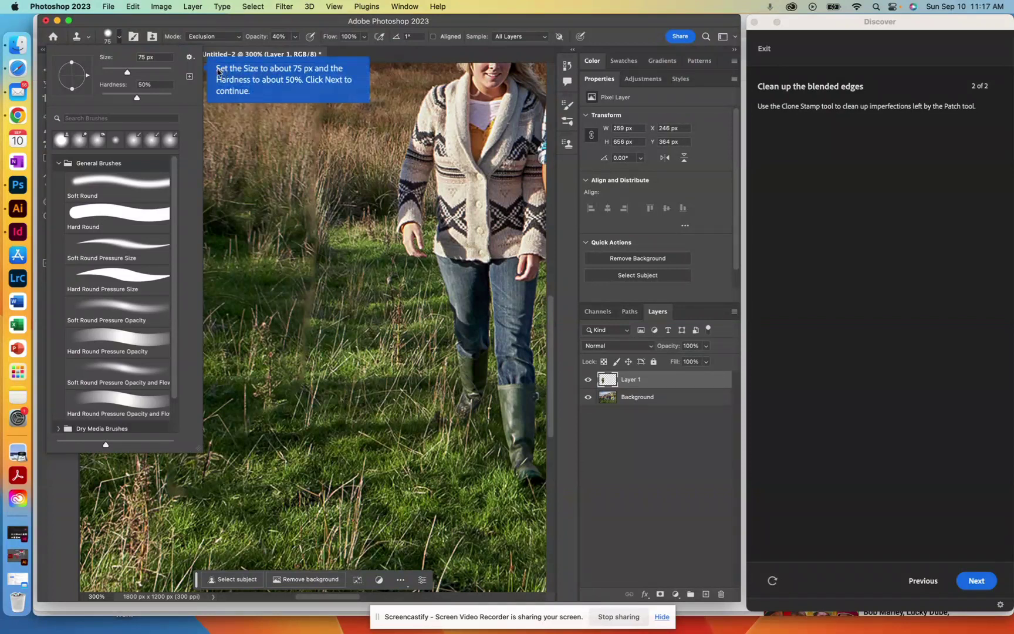
left_click(132, 57)
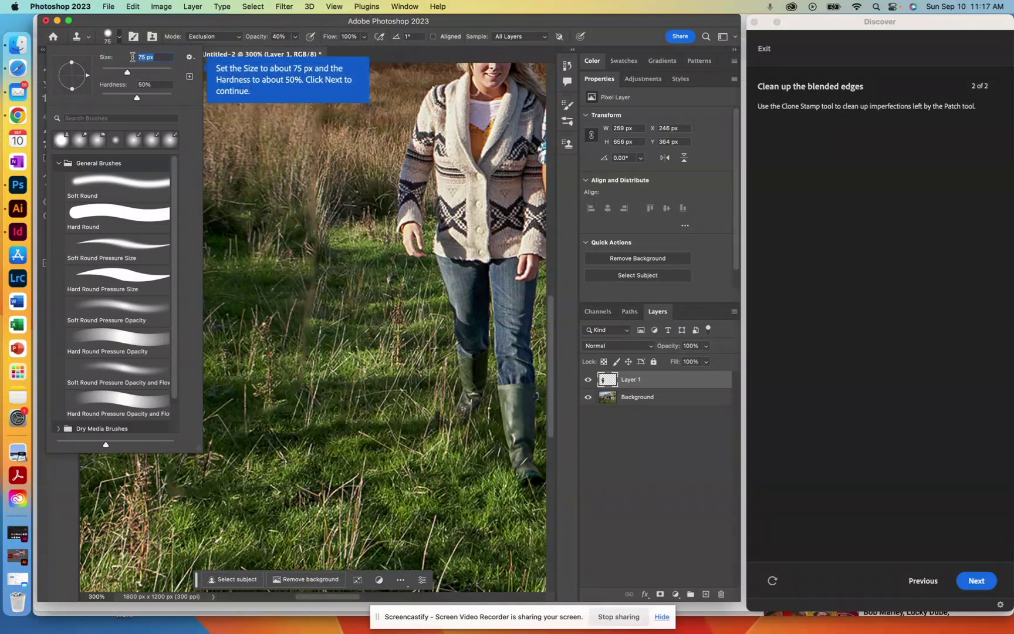
left_click(160, 85)
left_click(472, 25)
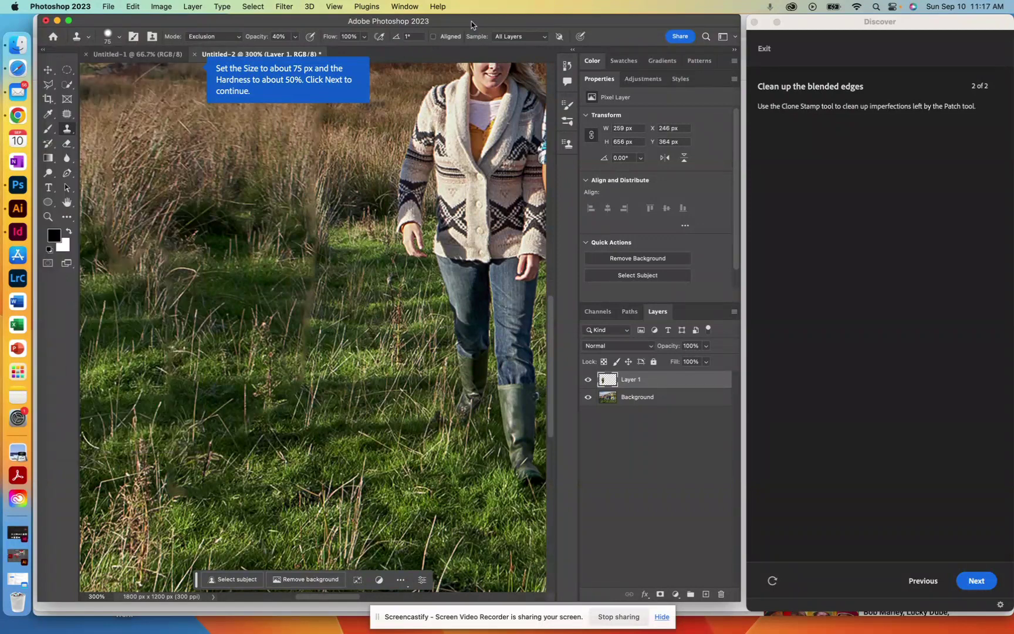
scroll(320, 415, "right", 3)
scroll(321, 415, "up", 4)
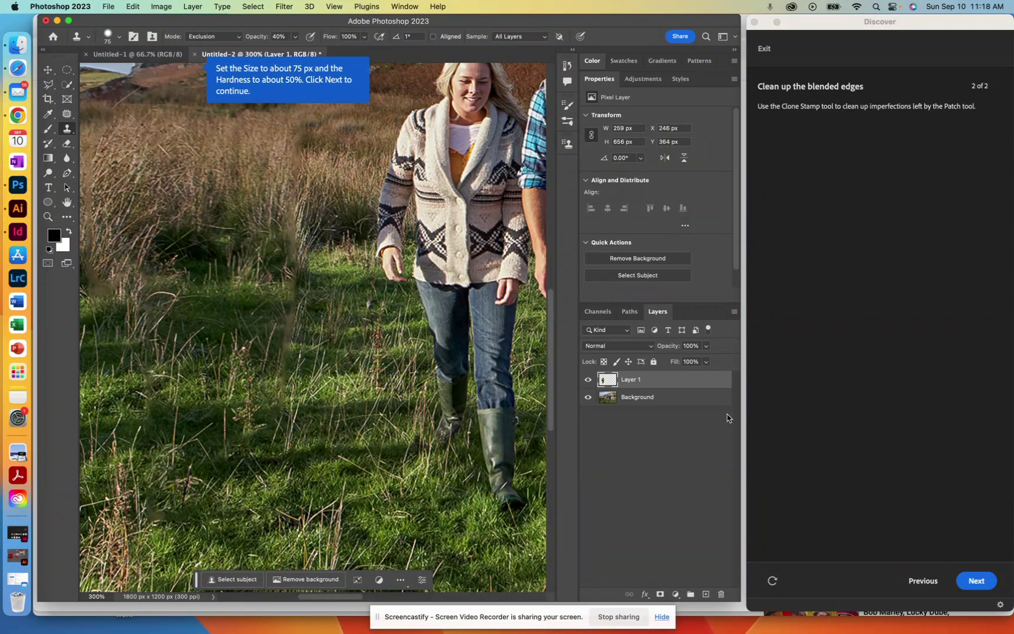
Restart the tutorial's second part, repeat its Clone Stamp and brush preset instructions, and advance to the opacity instruction.
left_click(969, 582)
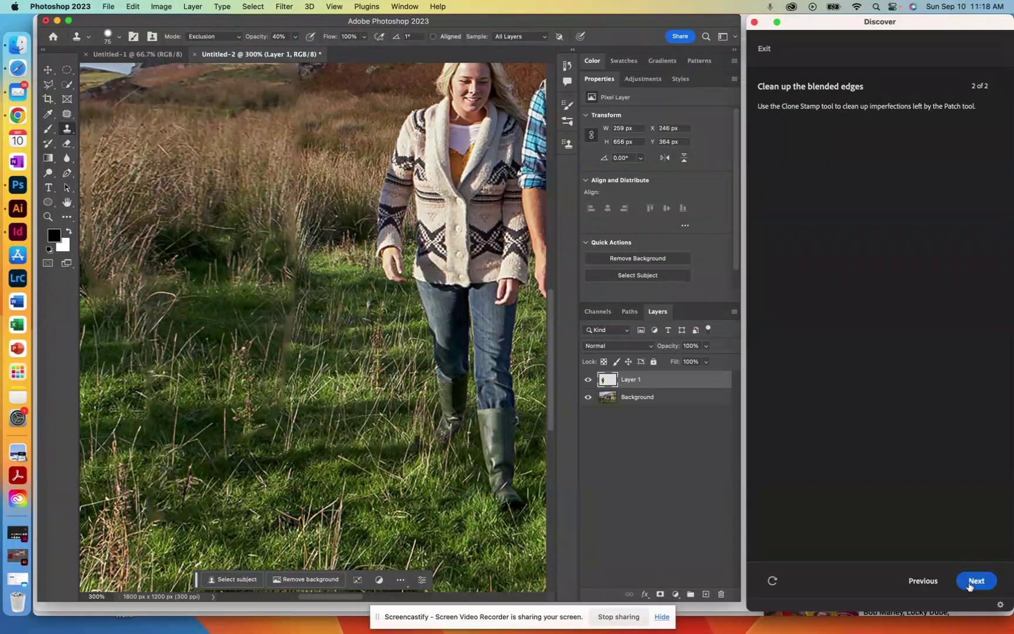
left_click(928, 585)
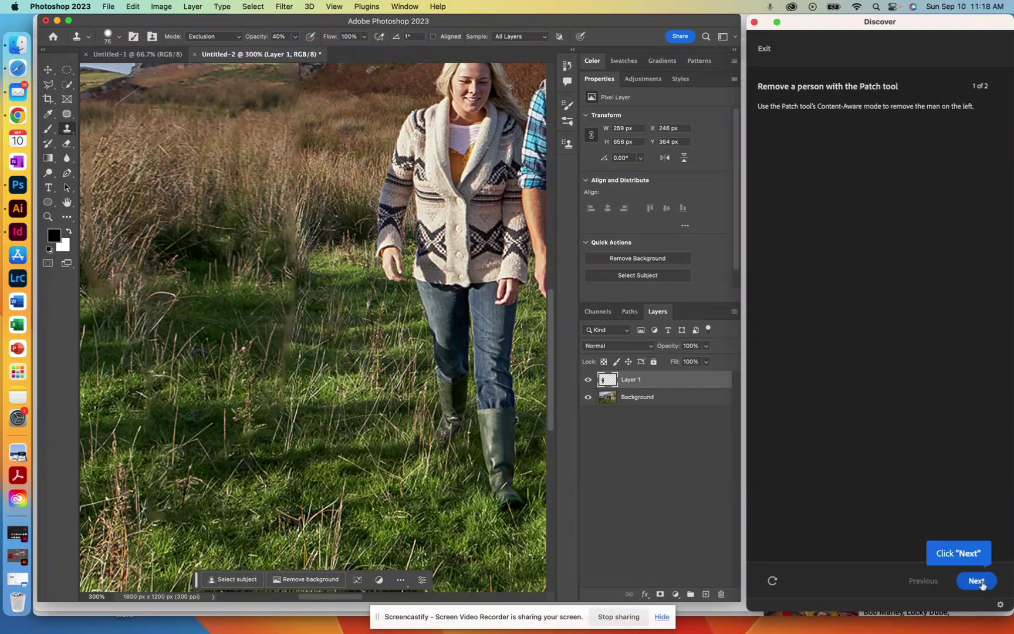
left_click(977, 581)
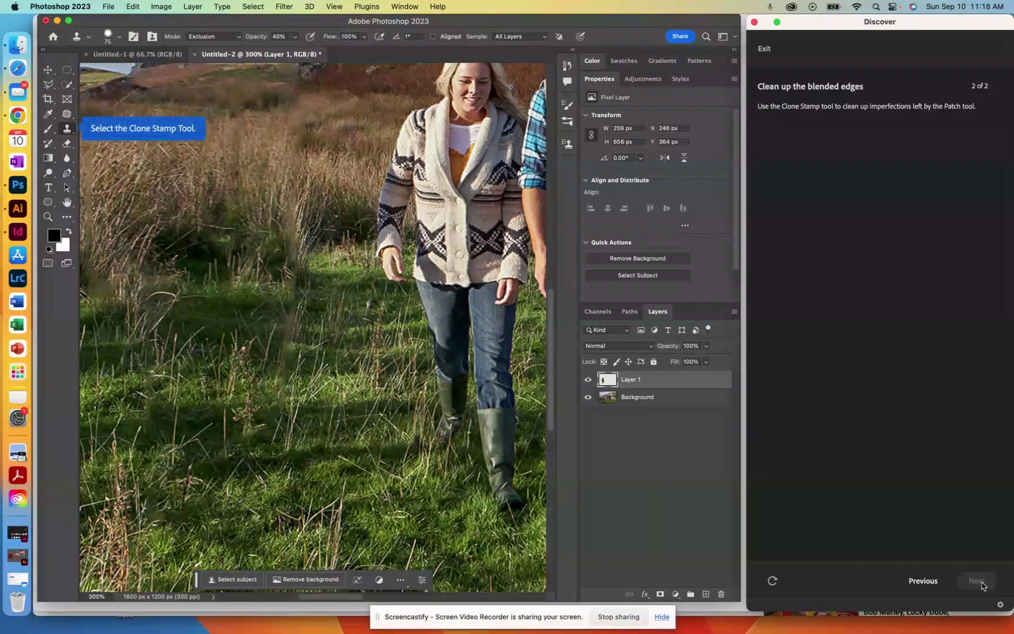
left_click(67, 130)
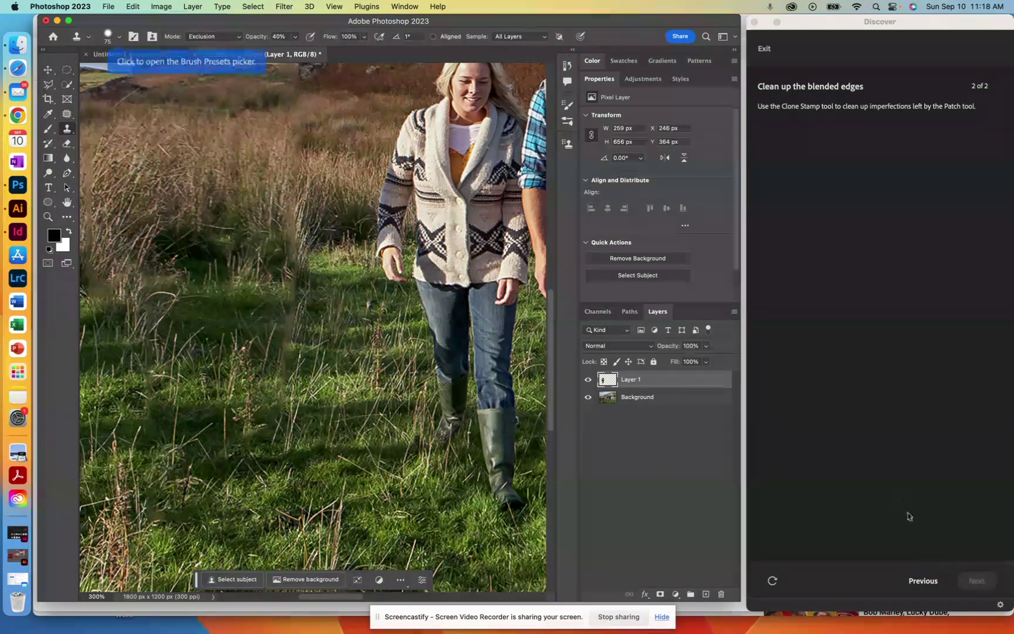
left_click(119, 37)
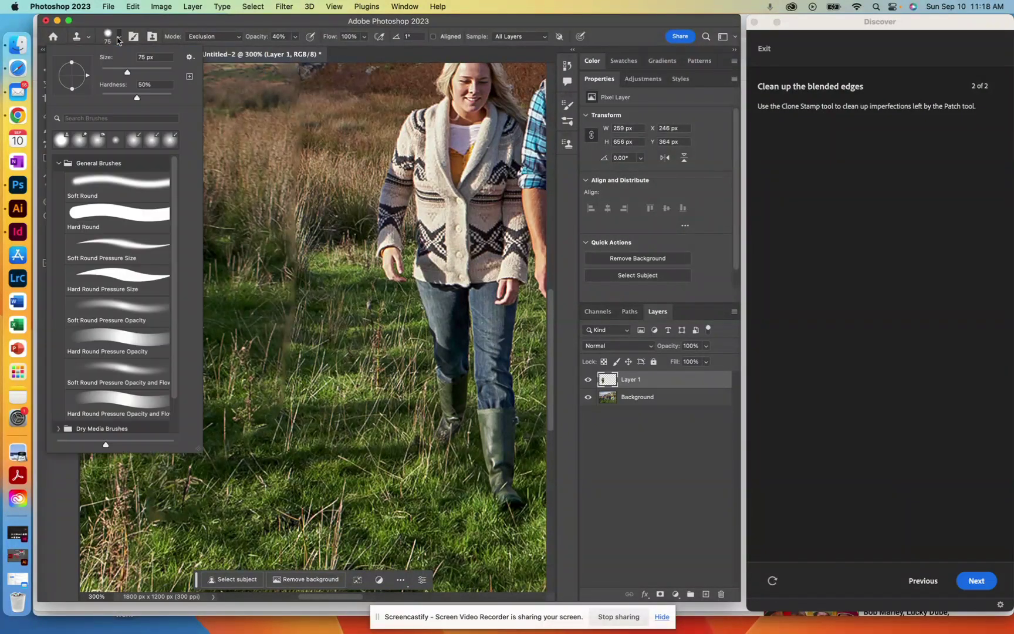
left_click(119, 39)
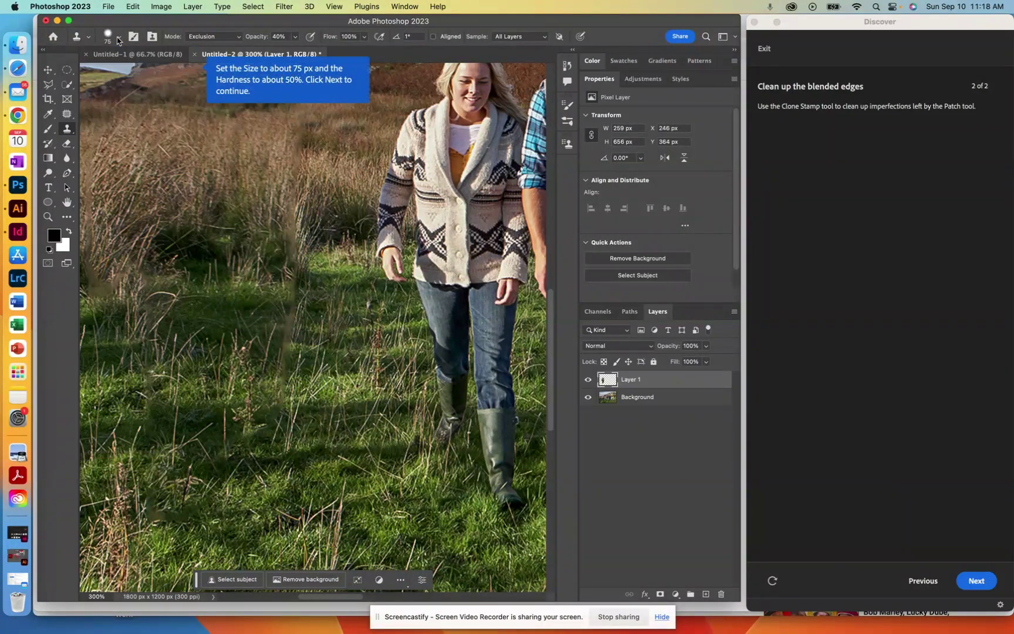
left_click(975, 580)
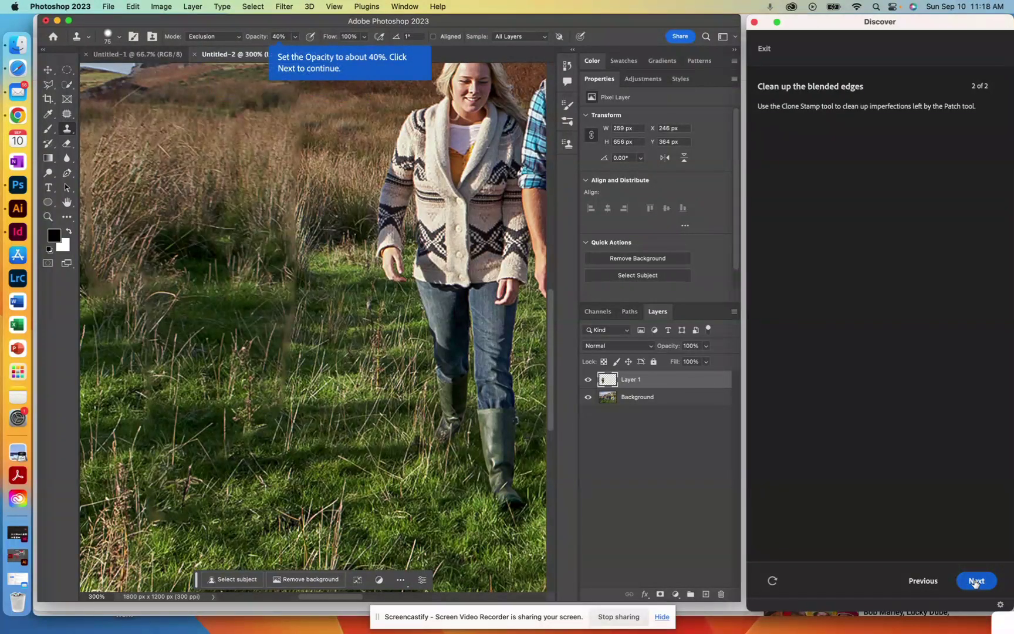
Check that Clone Stamp uses 40% opacity and samples All Layers, and advance the tutorial to the source sampling instruction.
left_click(296, 36)
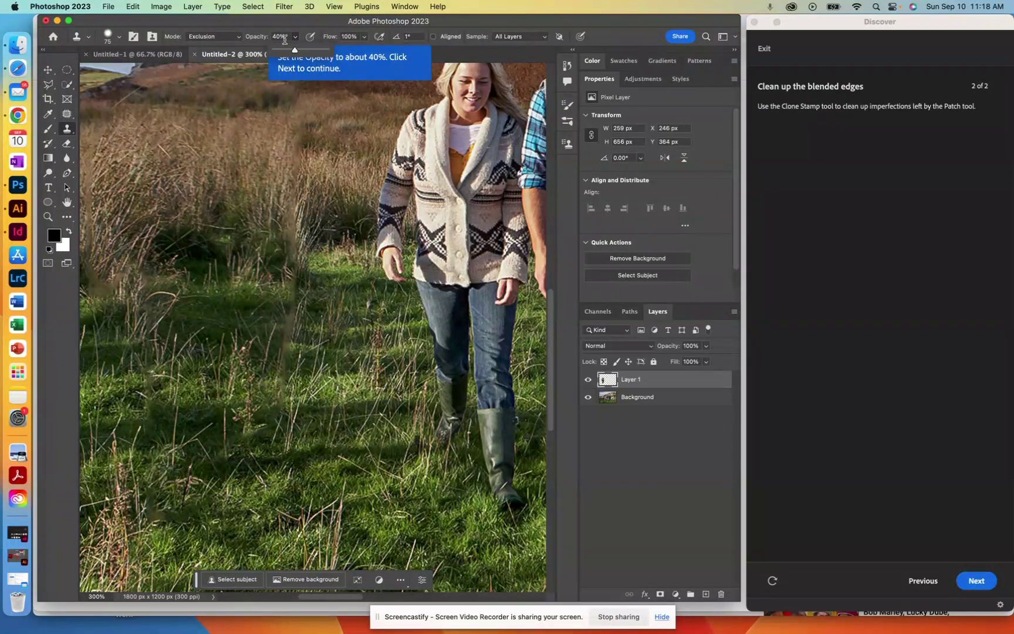
left_click(972, 590)
left_click(971, 586)
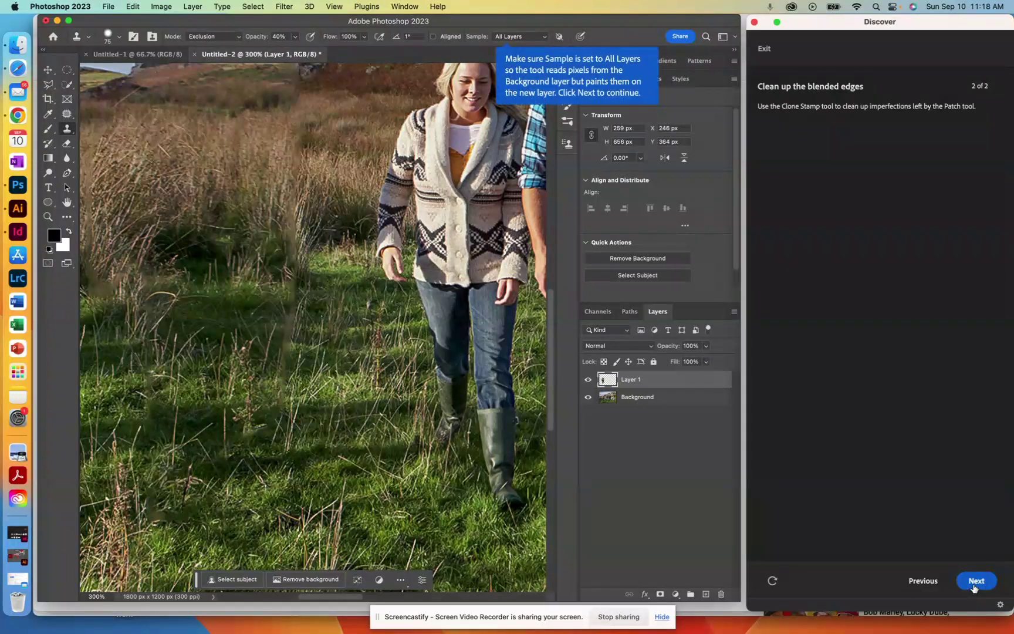
left_click(972, 585)
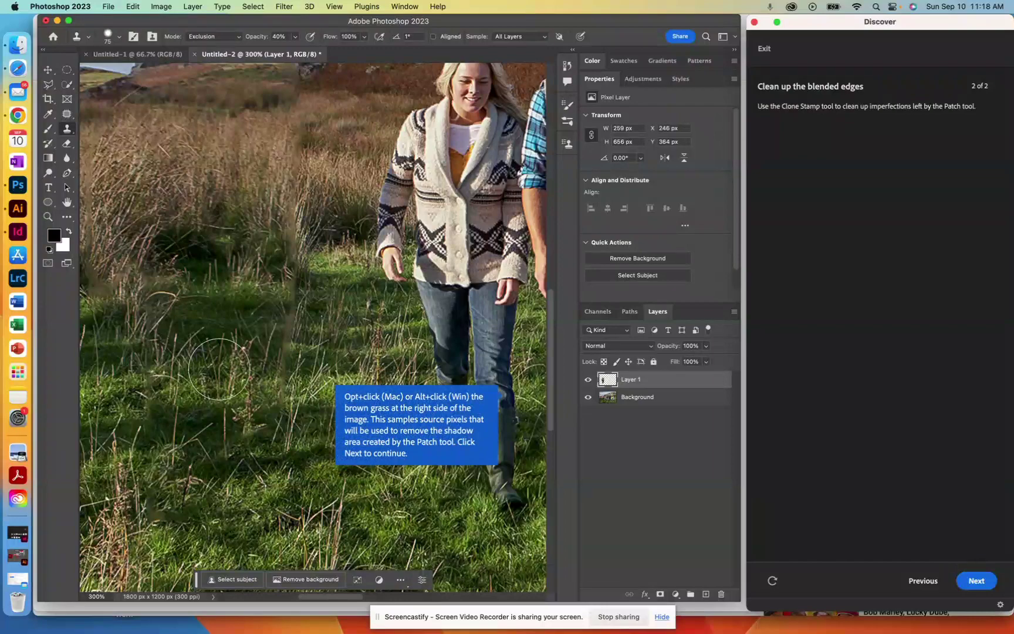
Compare the whole photo before and after patching by hiding and showing Layer 1 several times.
key("super+minus")
key("super+minus")
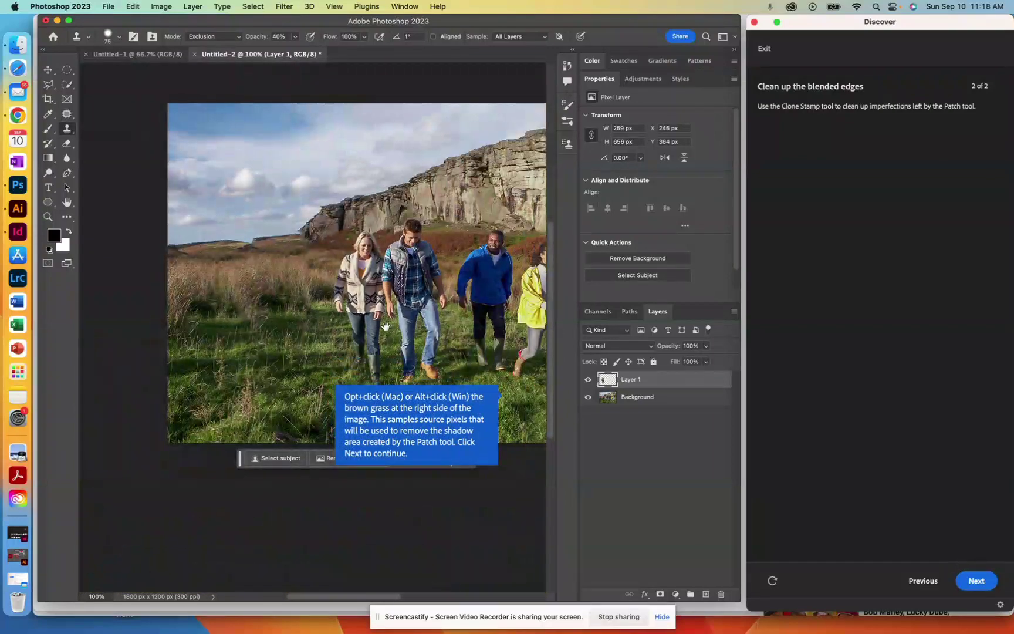
left_click_drag(385, 325, 263, 346)
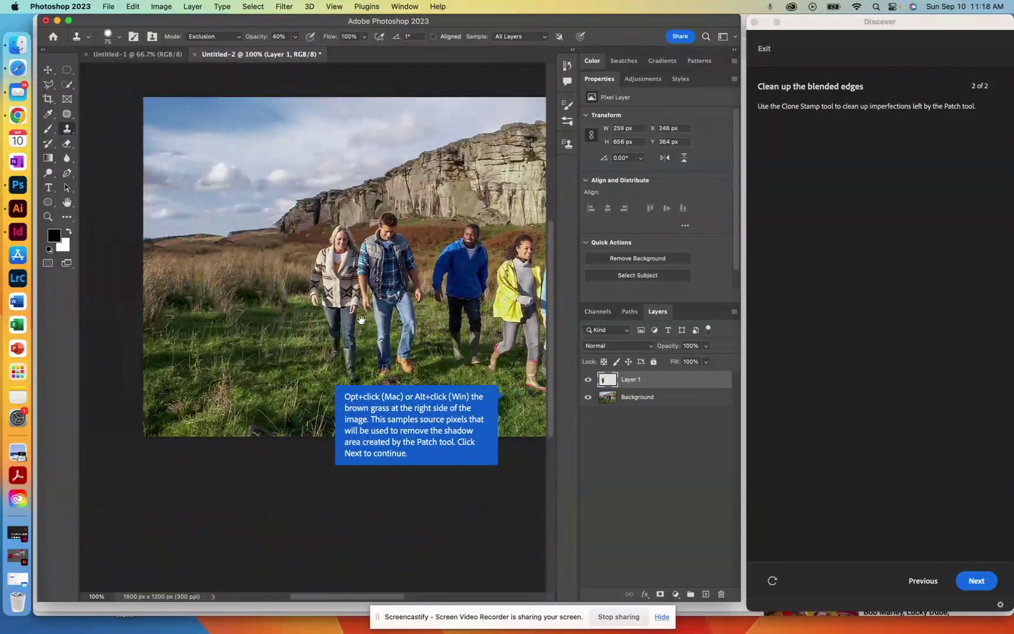
left_click(589, 382)
left_click(587, 381)
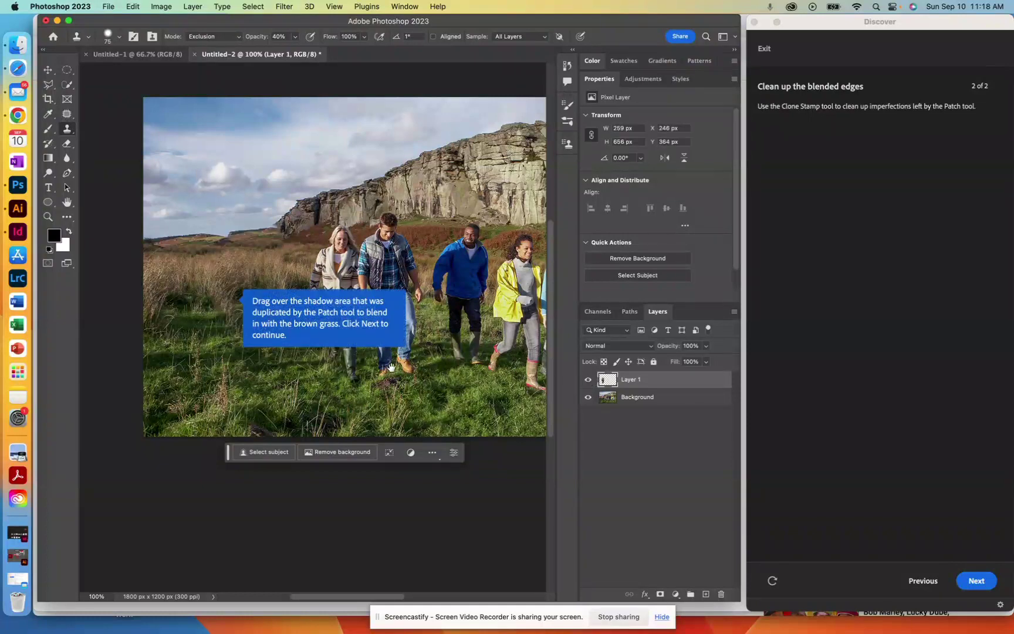
left_click_drag(391, 367, 388, 477)
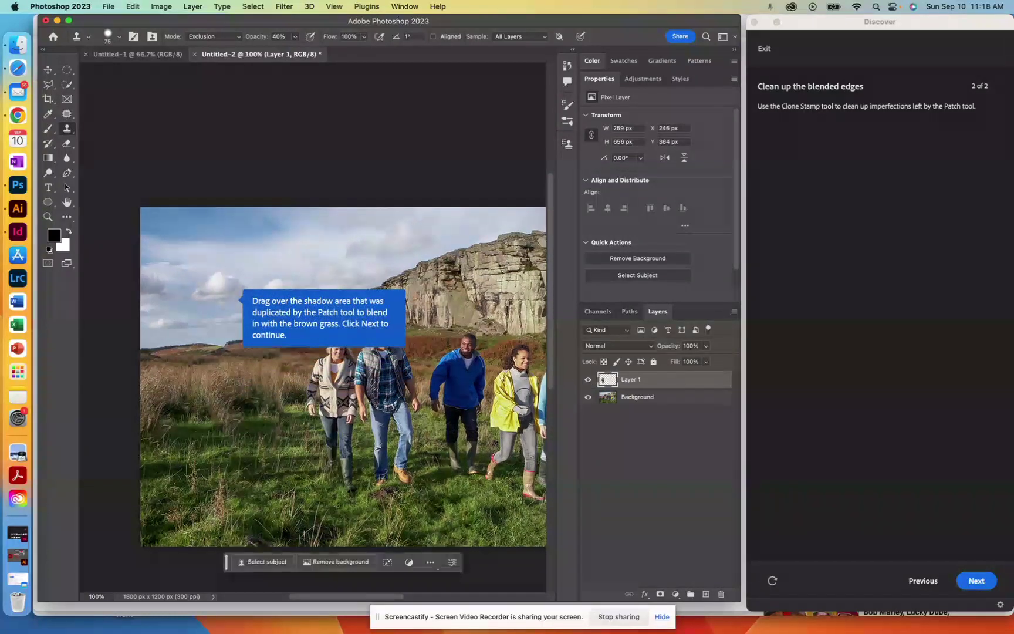
left_click(587, 382)
left_click(588, 381)
left_click(587, 382)
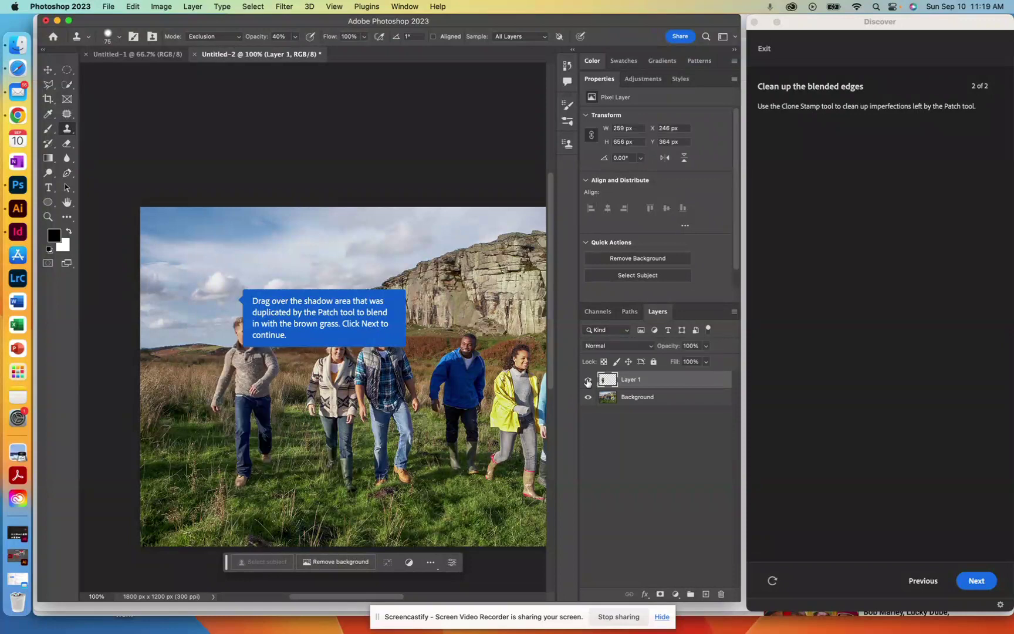
left_click(587, 382)
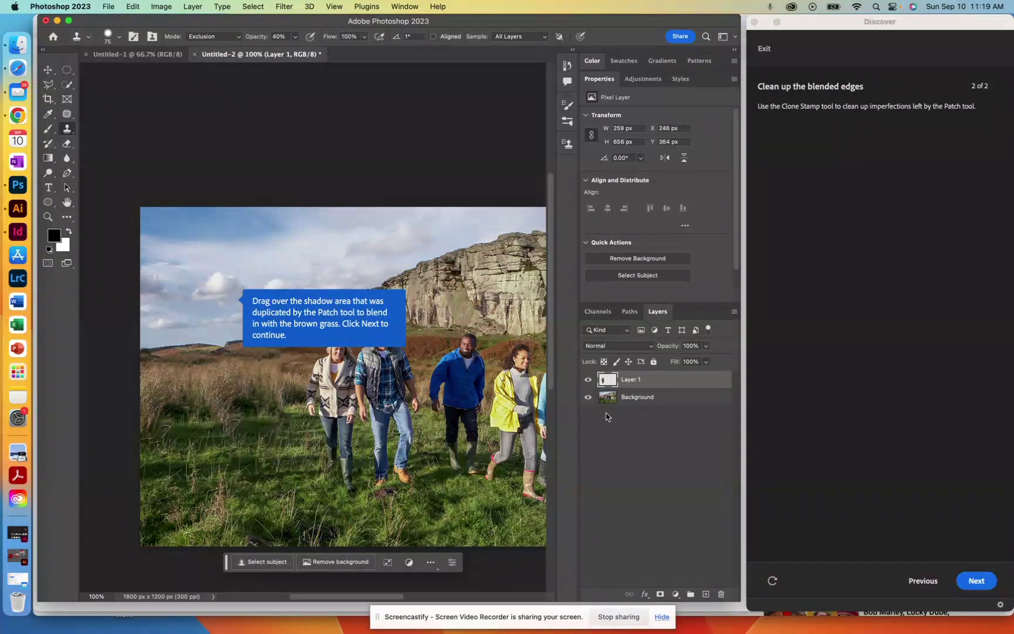
left_click(588, 382)
left_click(587, 381)
Sample the brown grass left of the patch and try cloning it over the duplicated shadow area.
scroll(226, 396, "up", 3)
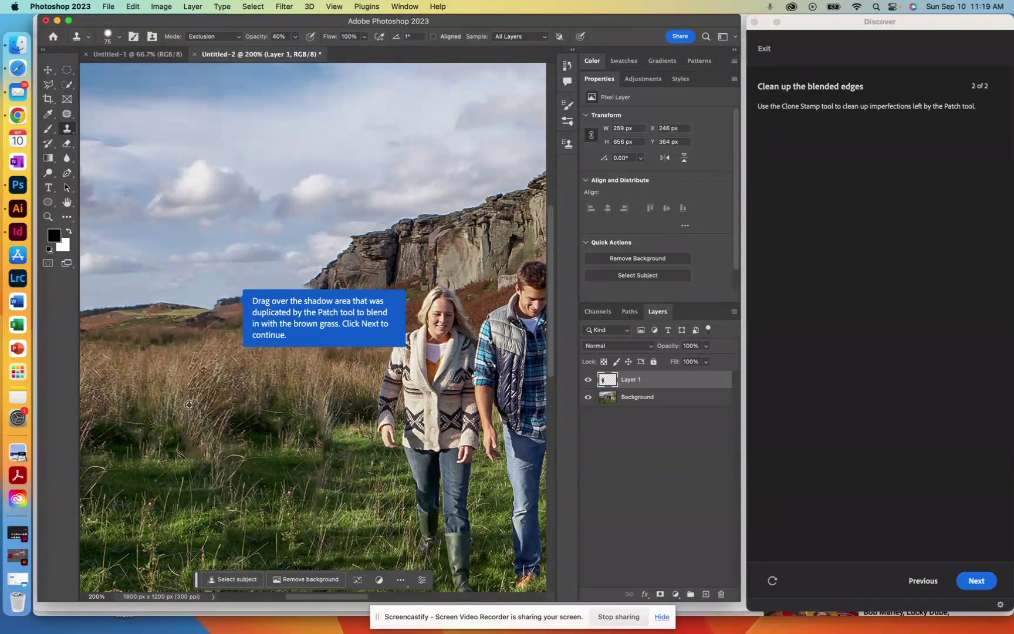
left_click(189, 406, "alt")
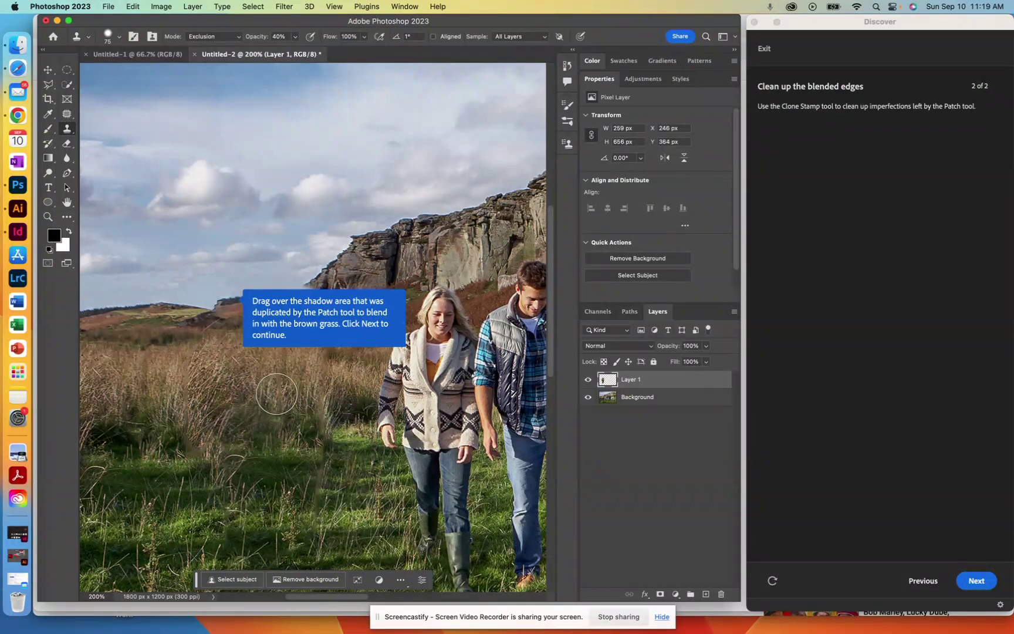
mouse_move(276, 393)
left_mouse_down()
mouse_move(308, 425)
mouse_move(261, 423)
left_mouse_up()
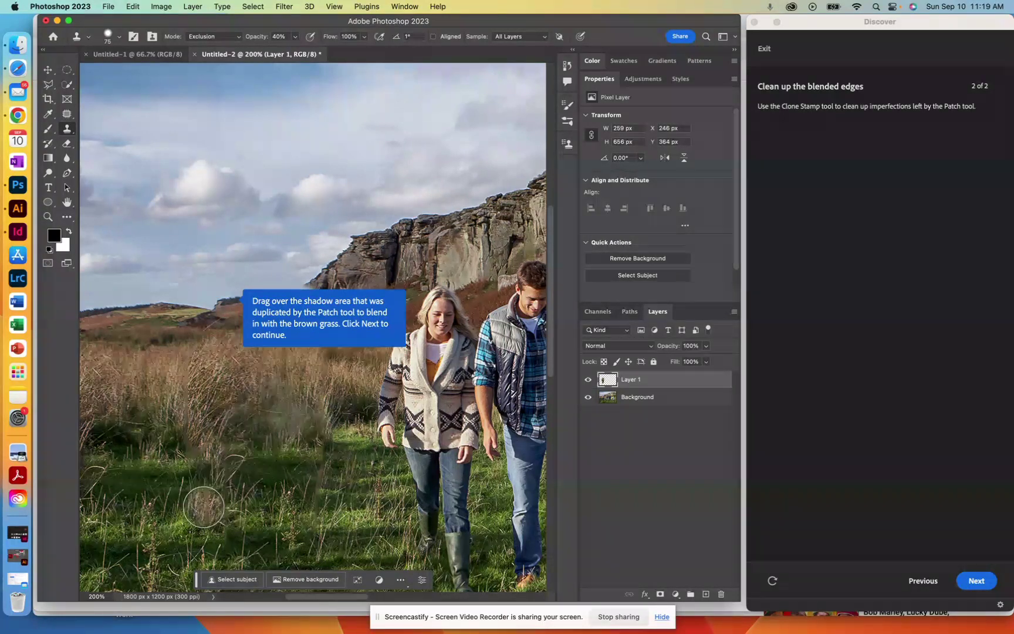
left_click(269, 388)
left_click(284, 385)
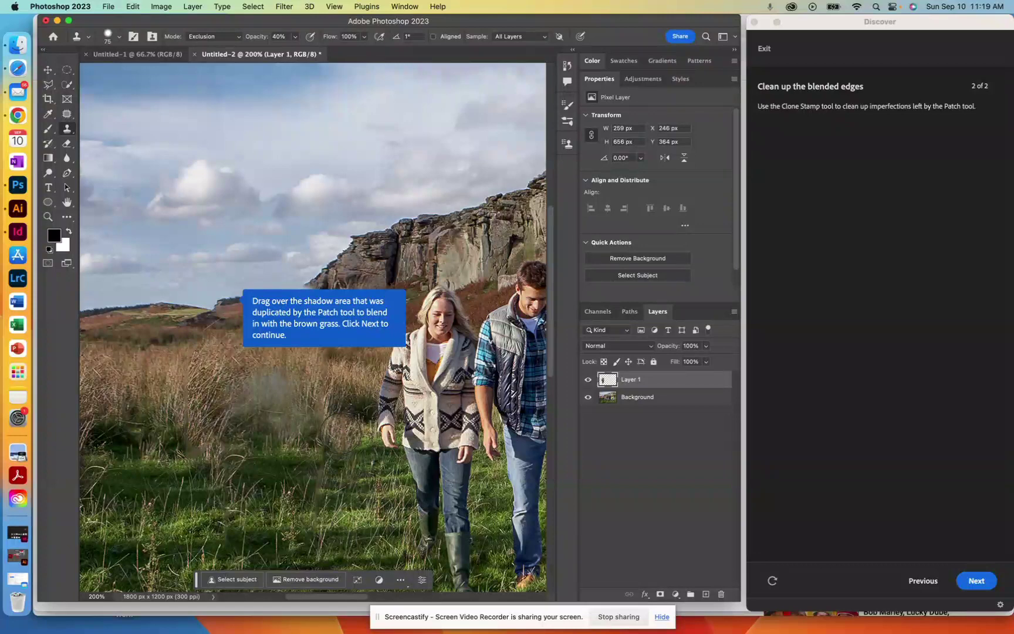
Undo the Clone Stamp strokes over the duplicated shadow area and view the patch layer without the Background.
key("super+z")
key("super+z")
key("super+z")
key("super+z")
key("super+z")
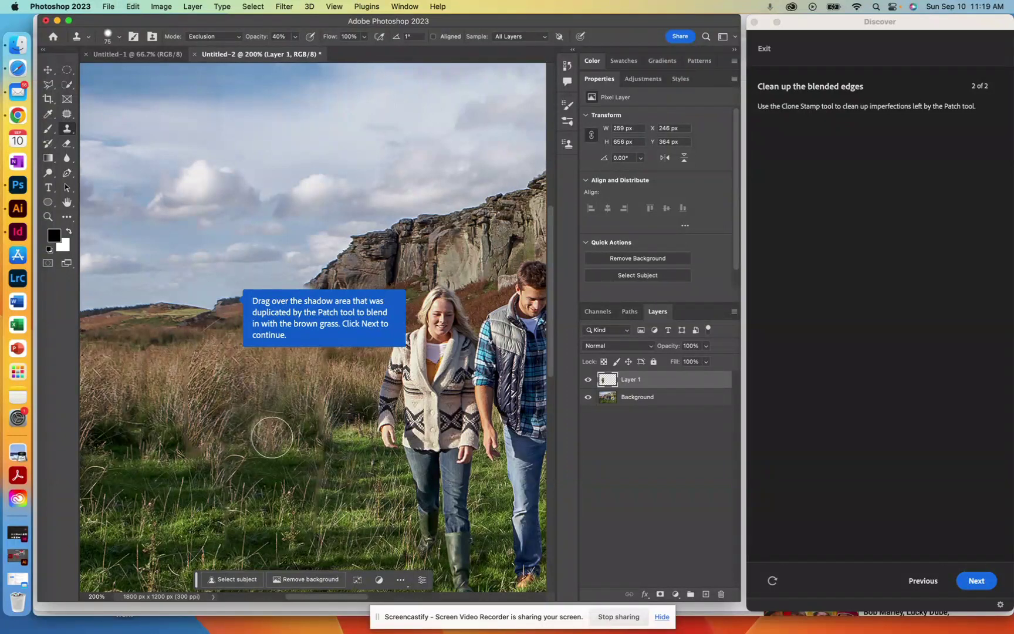
left_click(268, 434)
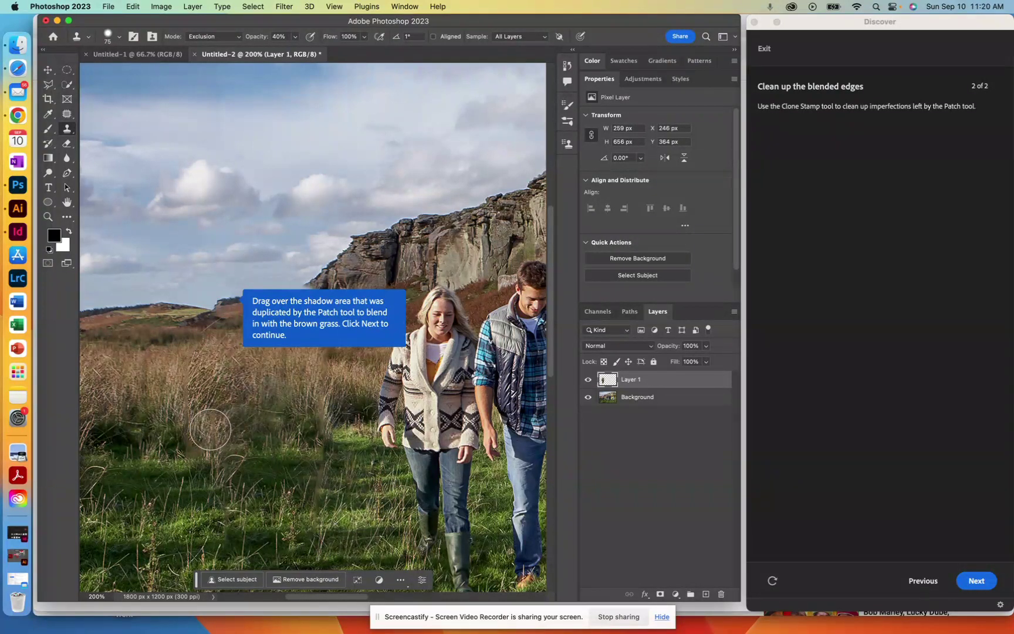
left_click(589, 398)
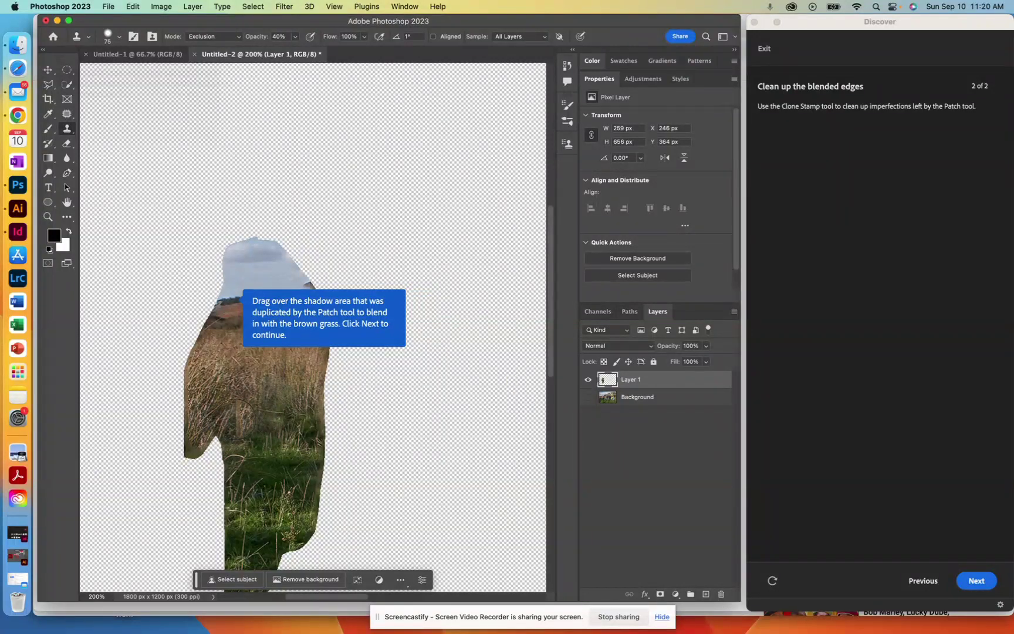
left_click(588, 397)
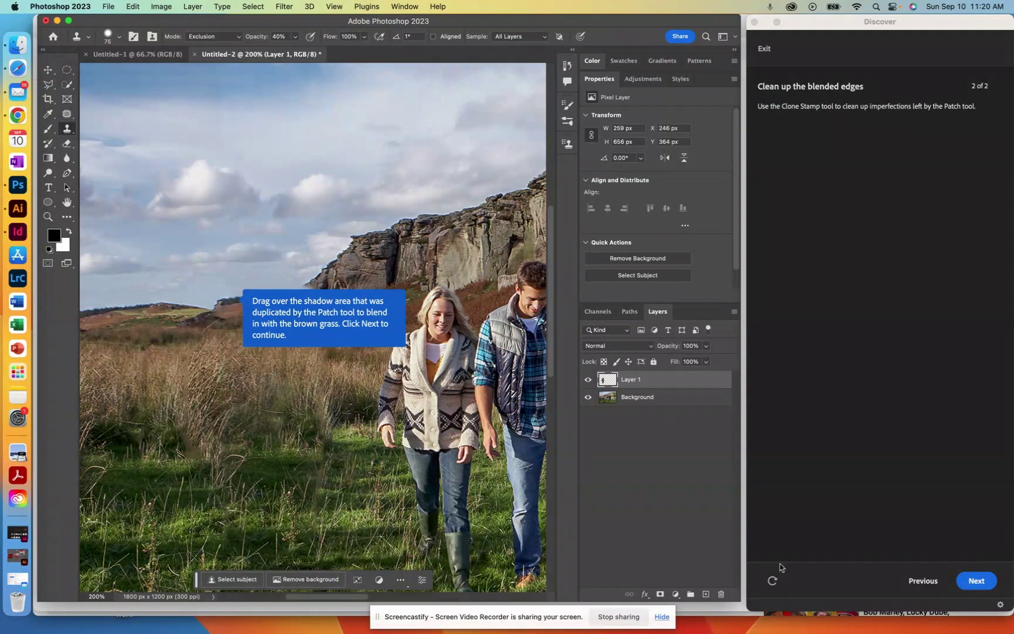
Add a new layer above Layer 1 and clone brown grass onto it over the duplicated shadow area.
left_click(705, 595)
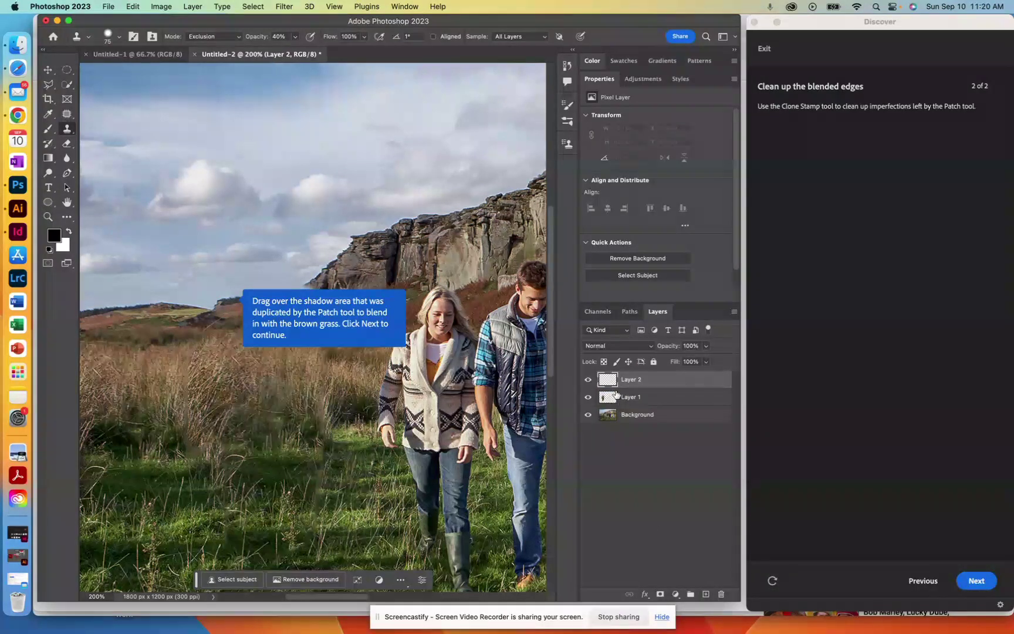
left_click(189, 391, "alt")
mouse_move(234, 396)
left_mouse_down()
mouse_move(261, 392)
mouse_move(235, 416)
mouse_move(273, 487)
mouse_move(258, 422)
mouse_move(223, 445)
mouse_move(225, 430)
mouse_move(273, 505)
mouse_move(228, 409)
left_mouse_up()
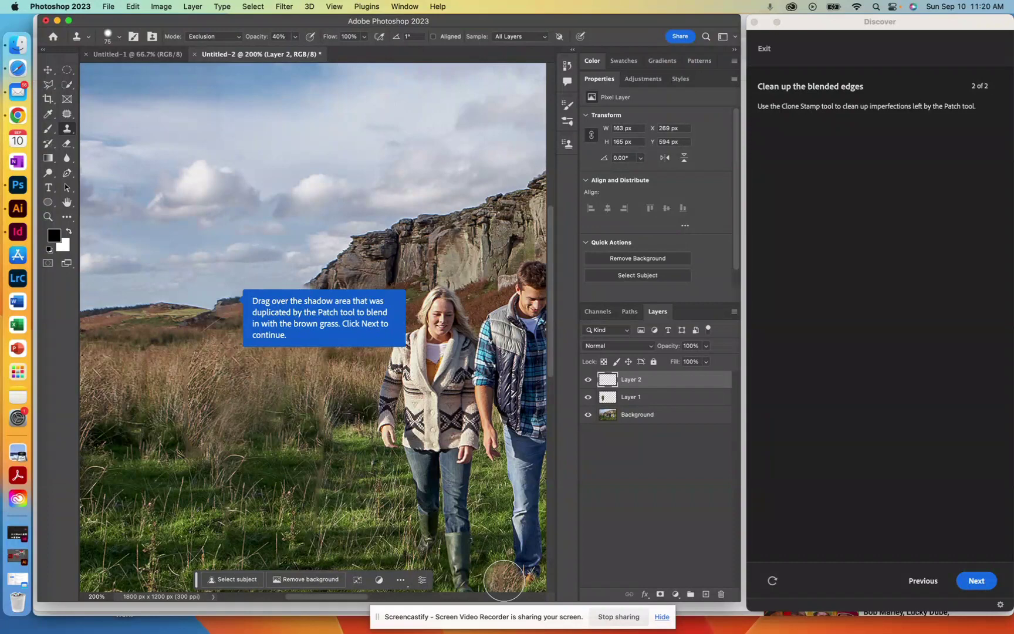
Check the cloned grass across the whole photo and advance the tutorial to the instruction for sampling a new source.
key("super+minus")
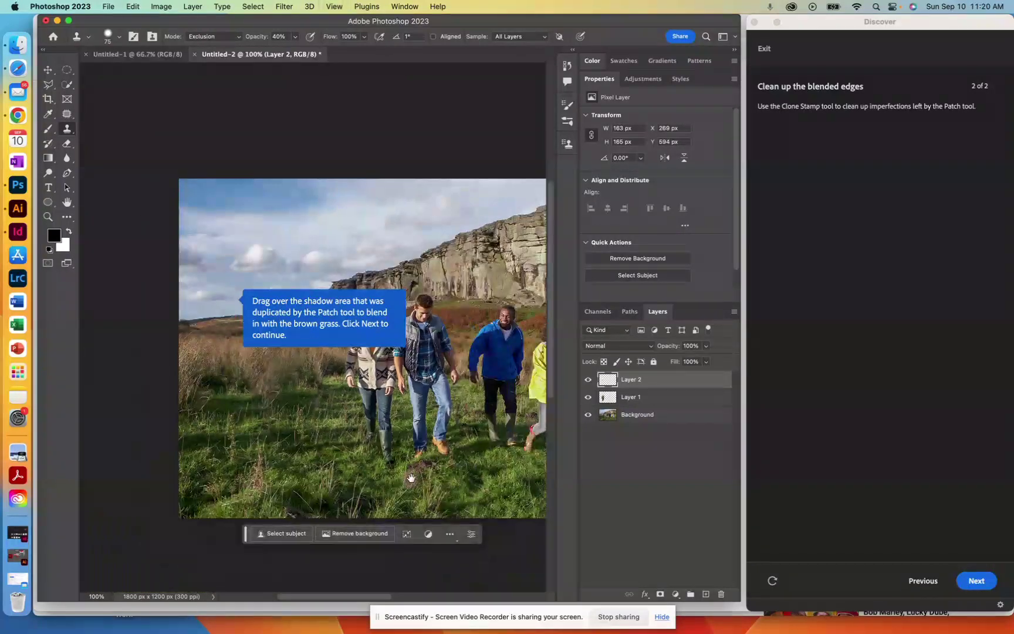
left_click_drag(350, 465, 303, 490)
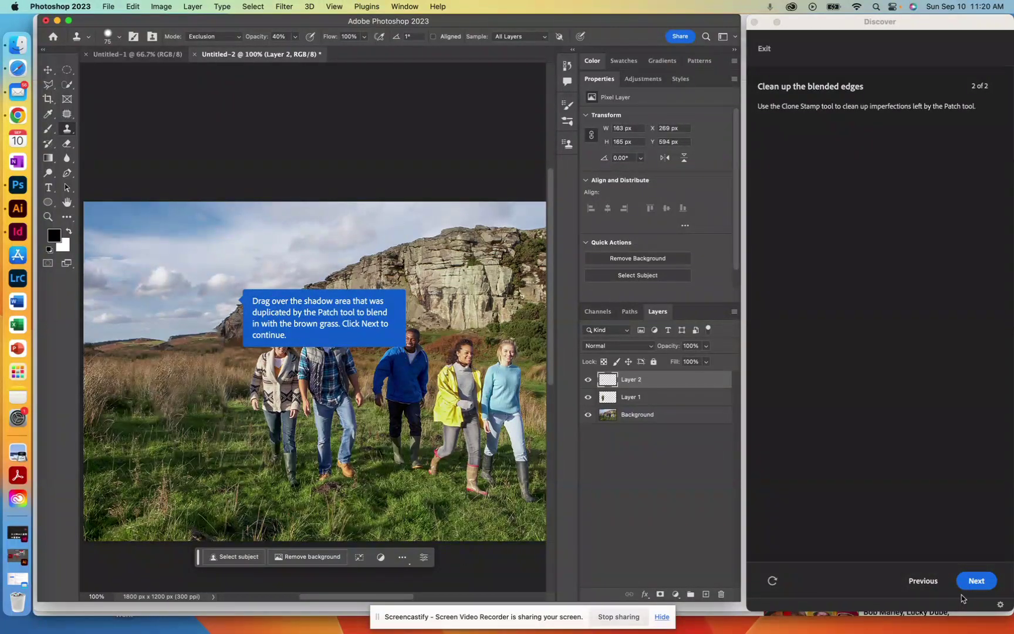
left_click(977, 581)
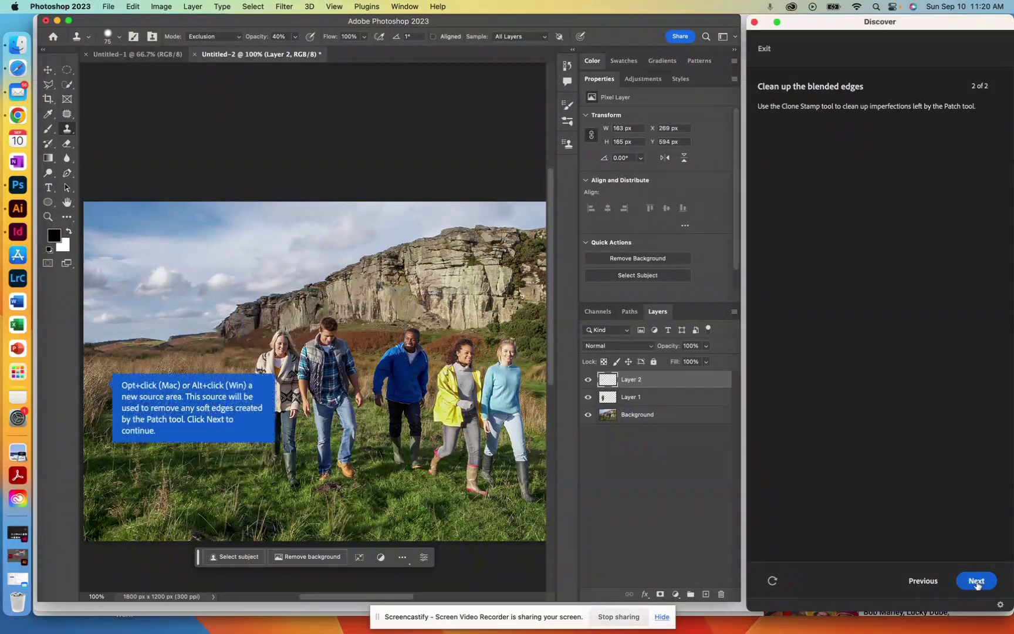
Select Layer 1 and isolate its patch by hiding Layer 2 and the Background.
left_click(588, 379)
left_click(589, 397)
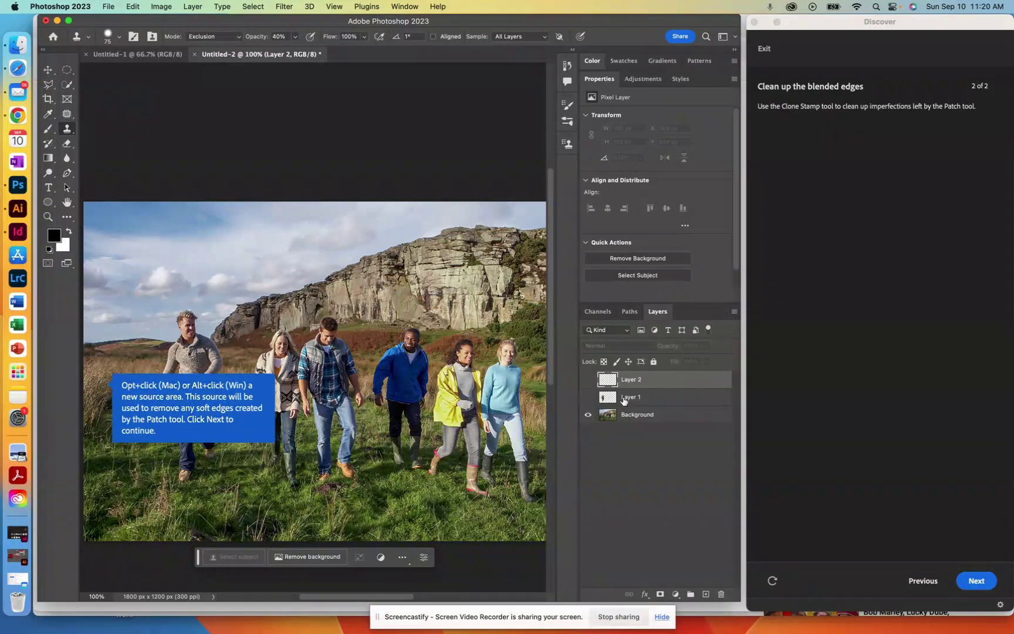
left_click(633, 402)
left_click(588, 397)
left_click(588, 397)
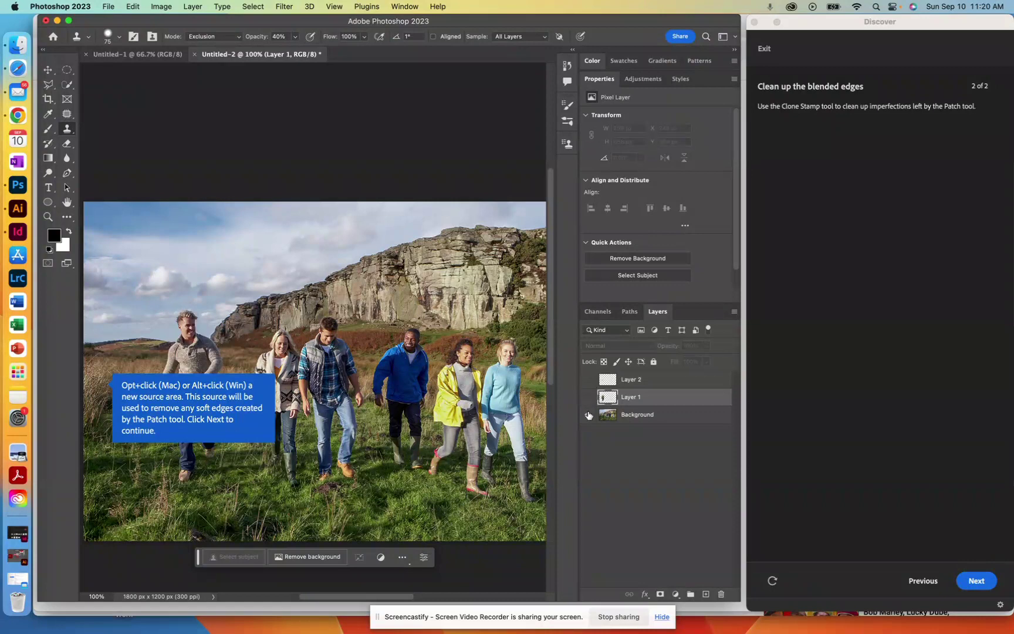
left_click(588, 414)
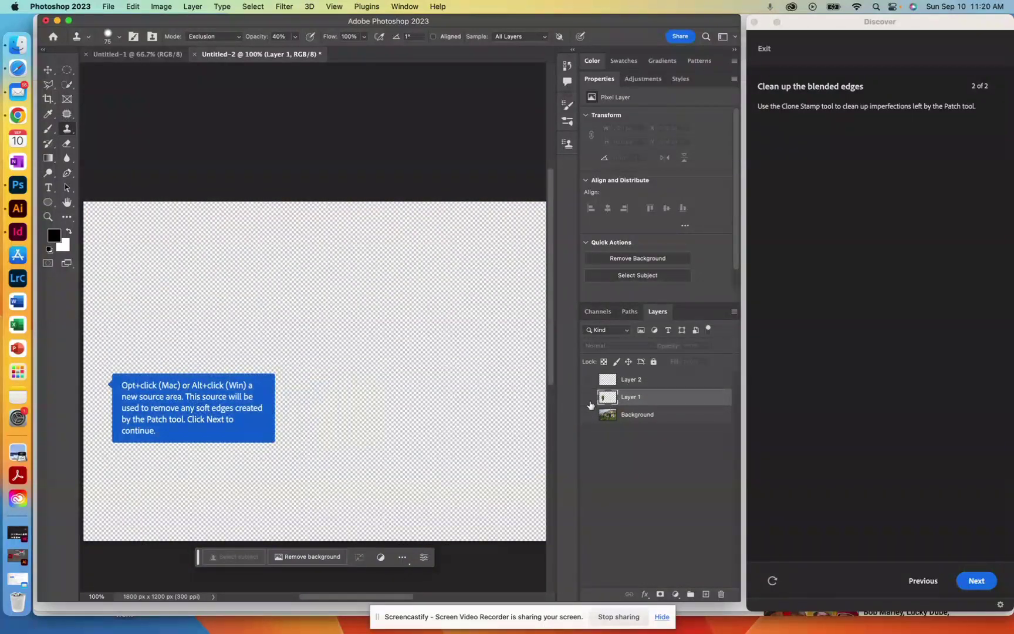
left_click(588, 397)
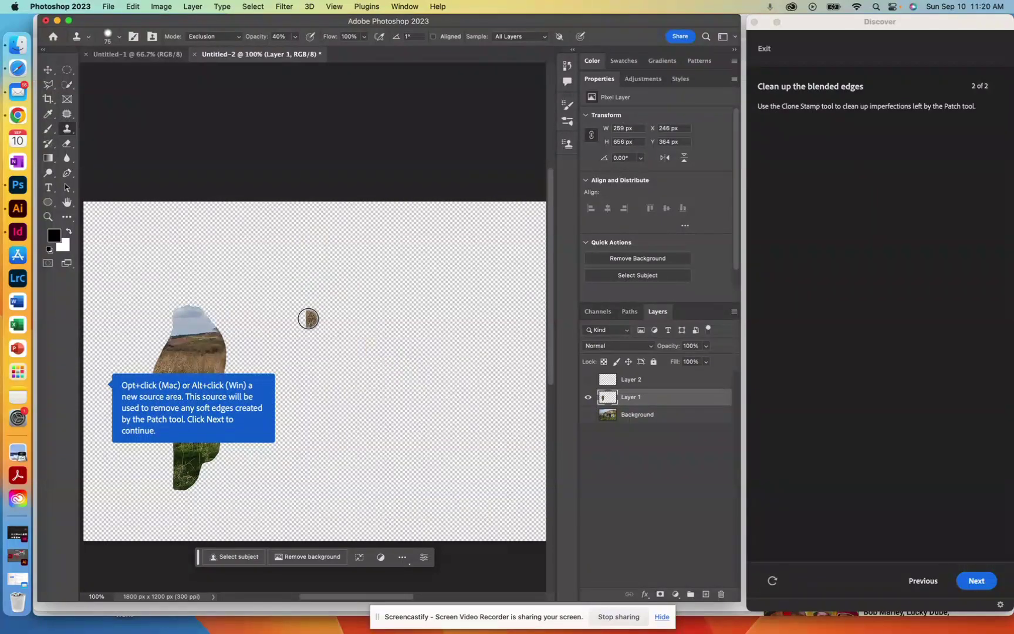
Examine the patch's edges at 300% with the Background shown and hidden, leaving the Background visible.
key("super+plus")
key("super+plus")
left_click_drag(244, 294, 504, 221)
mouse_move(281, 286)
left_mouse_down()
mouse_move(444, 193)
mouse_move(510, 176)
left_mouse_up()
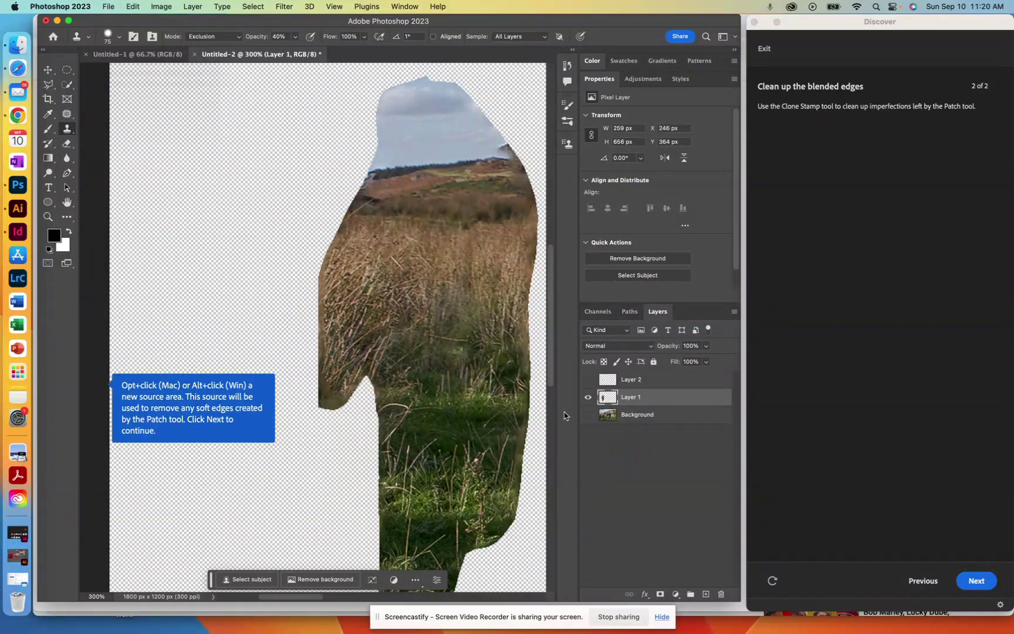
left_click(588, 415)
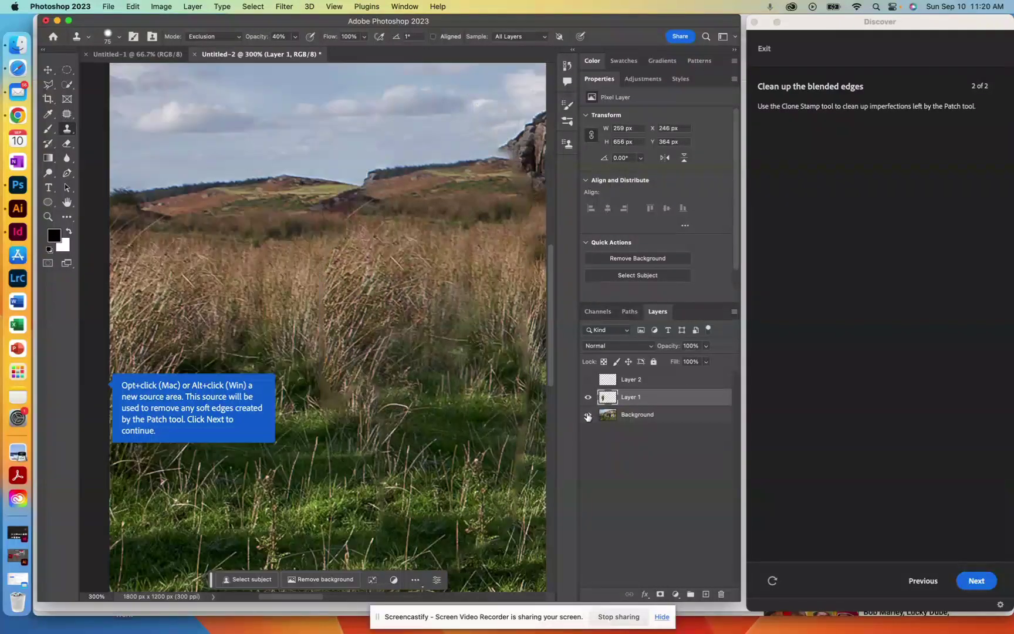
left_click(588, 415)
left_click(587, 415)
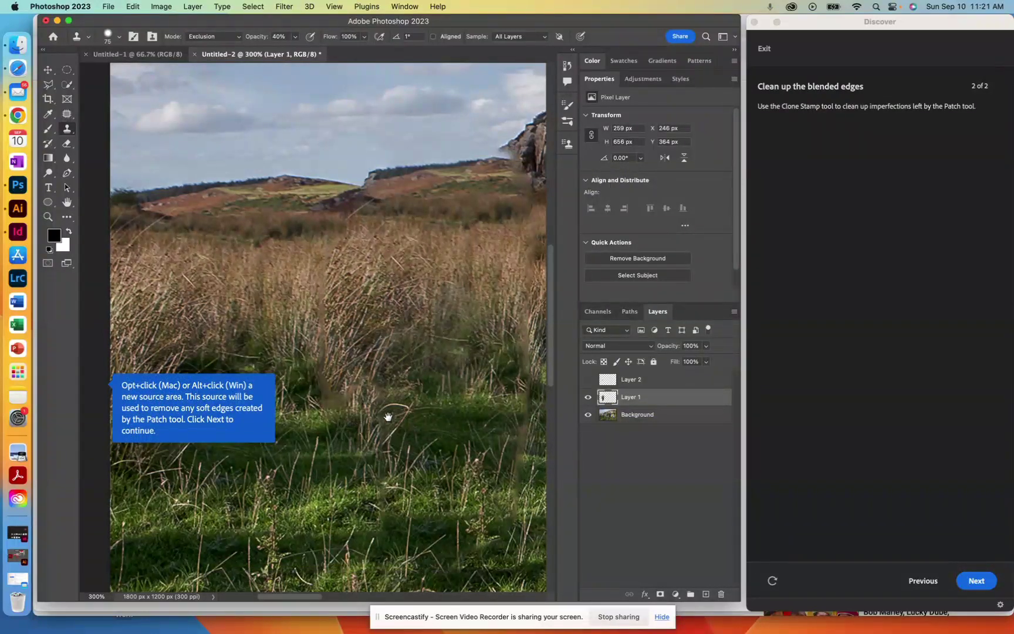
Sample the green grass beside the patch and clone it on Layer 1 over the brown tip at the patch's lower left edge.
left_click_drag(389, 415, 448, 410)
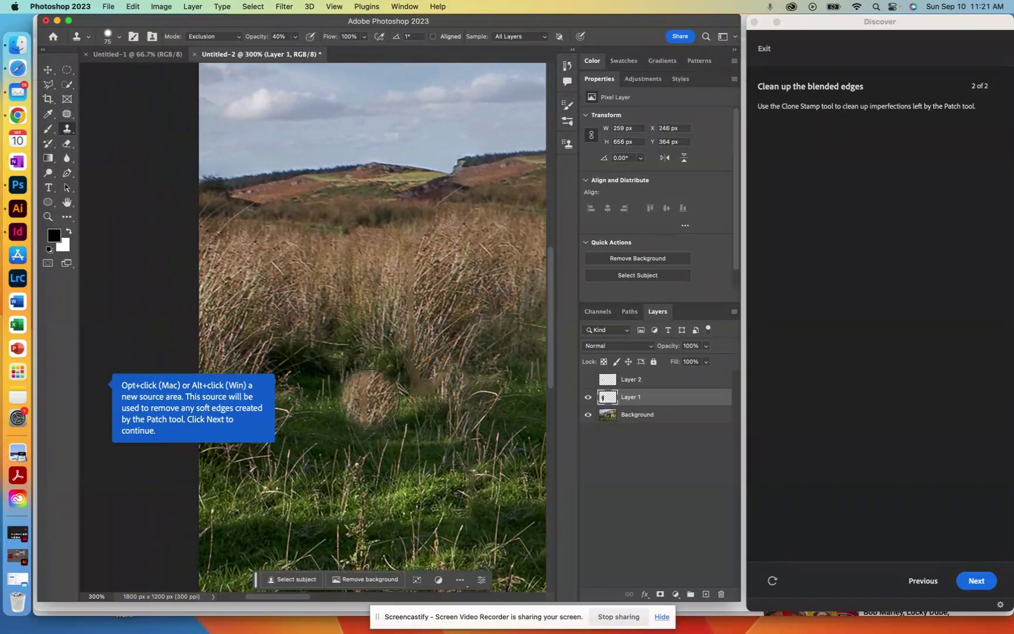
left_click(352, 399, "alt")
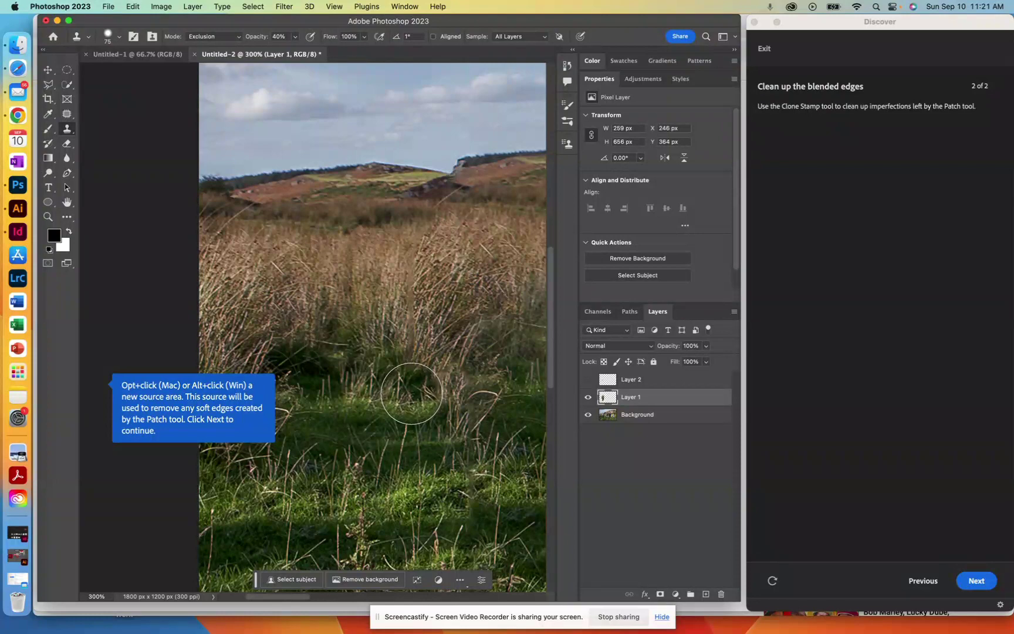
left_click(412, 392)
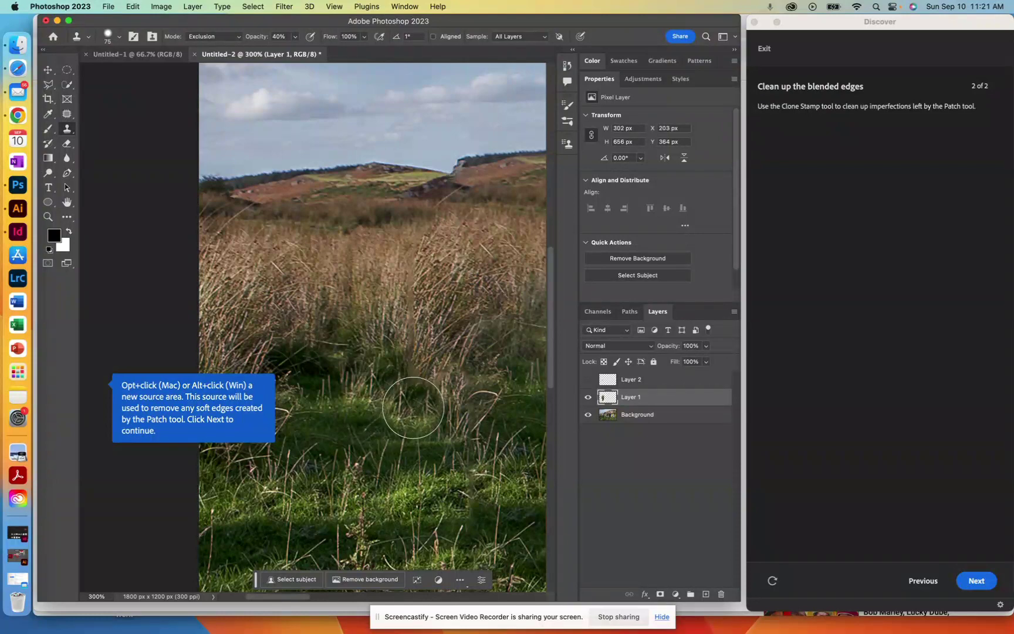
left_click(419, 398)
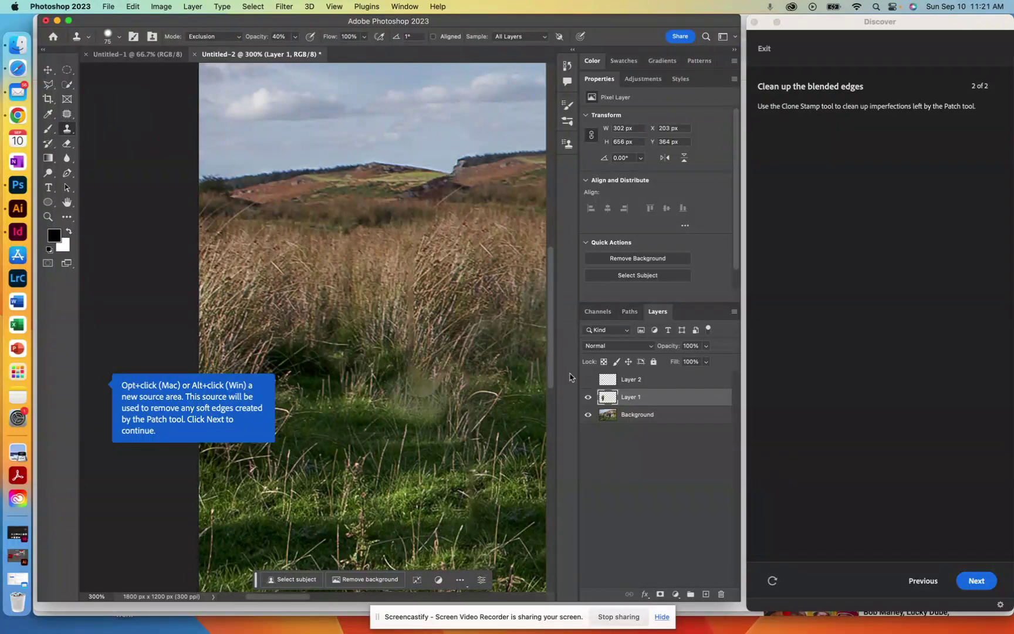
Show Layer 2 again and check how the cloned grass blends at 100%.
left_click(588, 380)
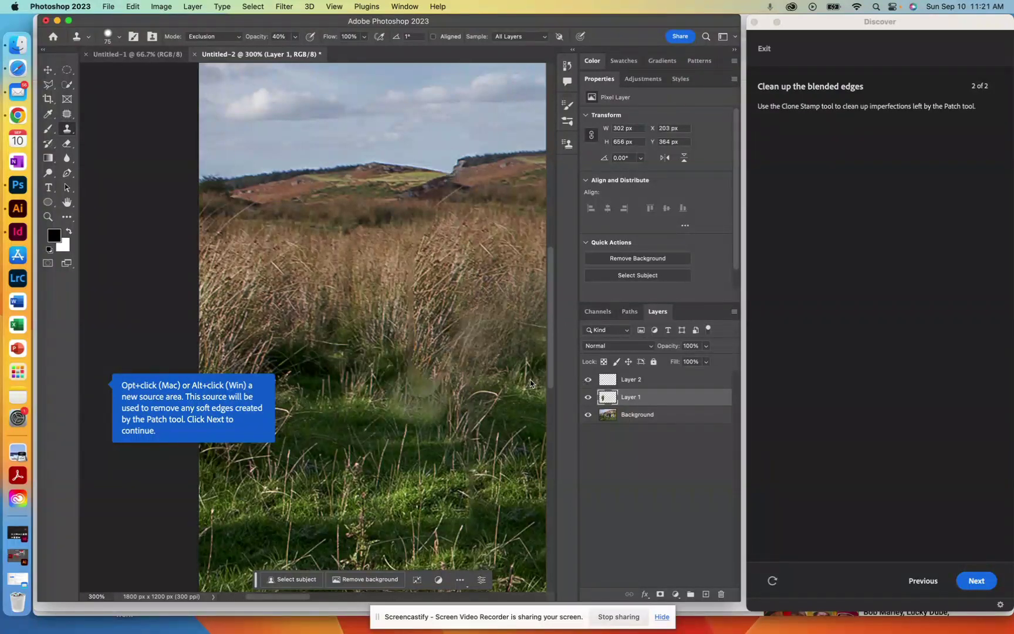
key("super+minus")
key("super+minus")
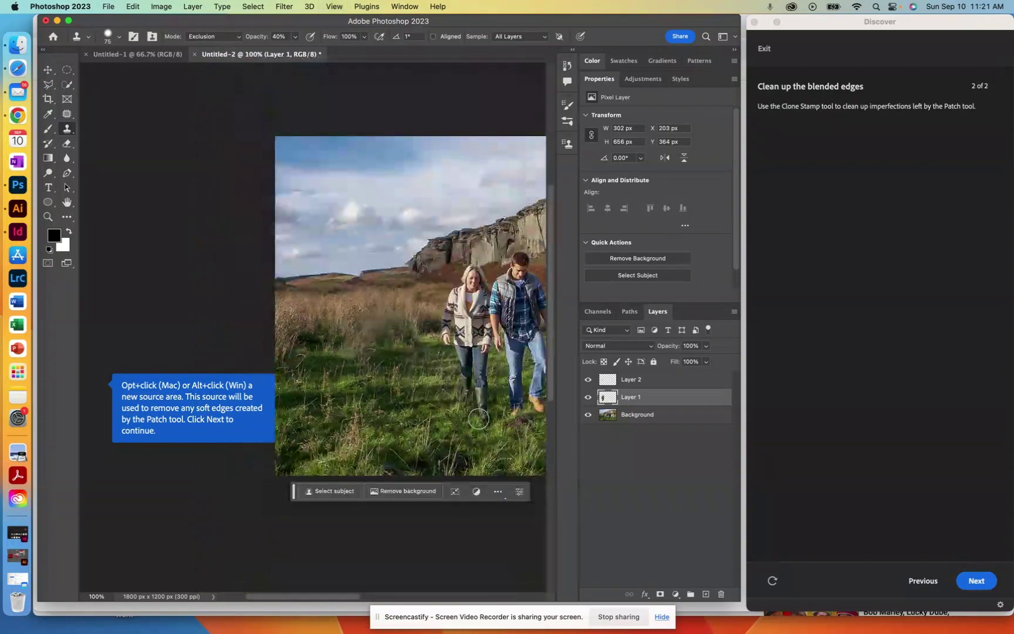
left_click_drag(411, 395, 344, 382)
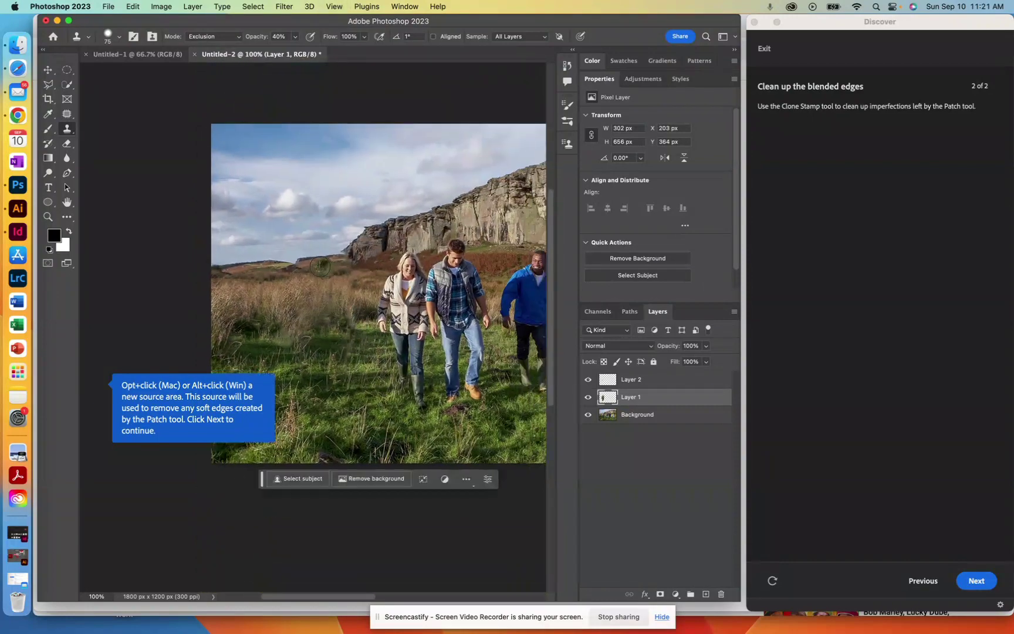
Sample brown grass in the upper part of the patch at 400% as the new Clone Stamp source.
key("super+plus")
key("super+plus")
key("super+plus")
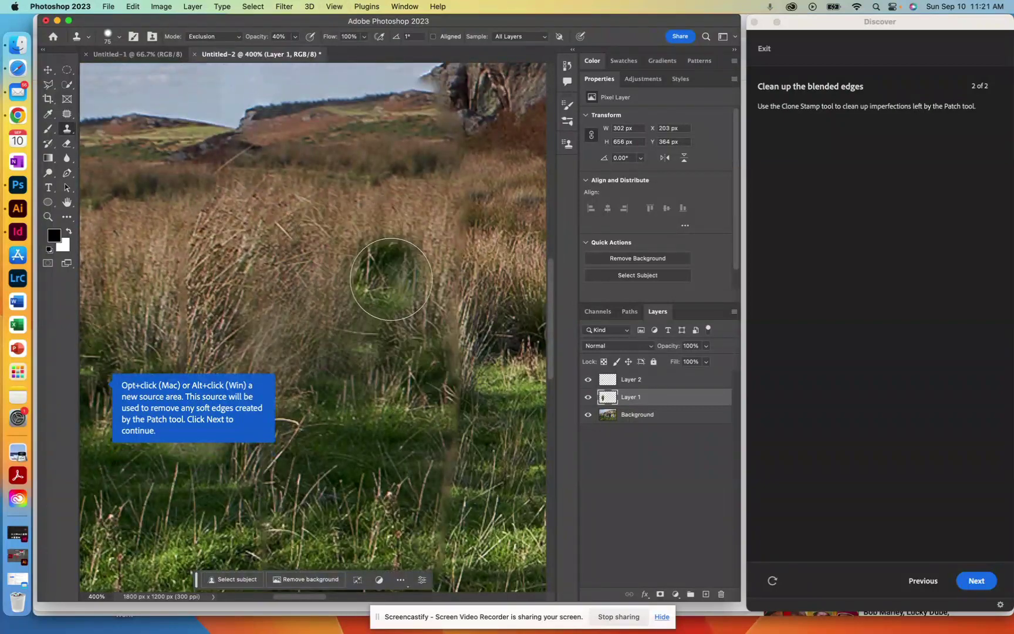
left_click(322, 206, "alt")
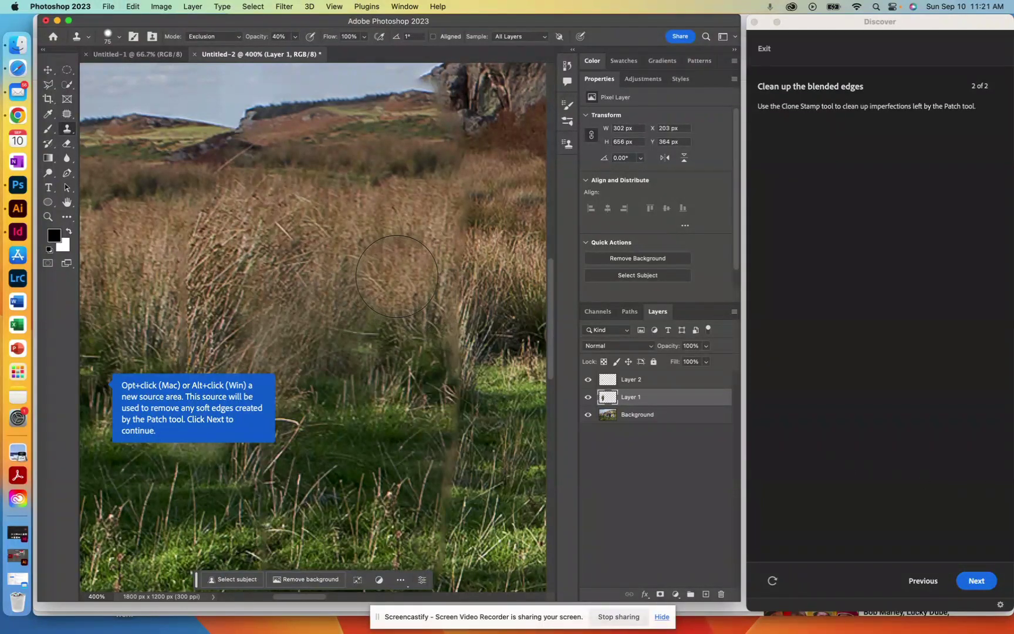
Examine the blended grass across the whole photo at 50%.
key("super+minus")
key("super+minus")
key("super+minus")
key("super+minus")
key("super+minus")
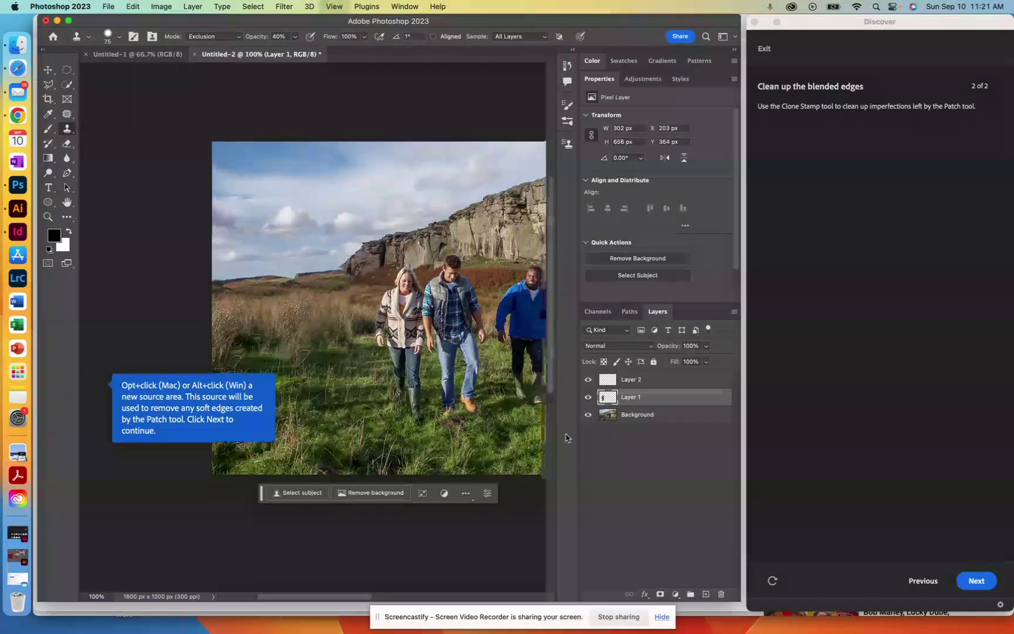
scroll(527, 396, "right", 3)
scroll(527, 395, "down", 2)
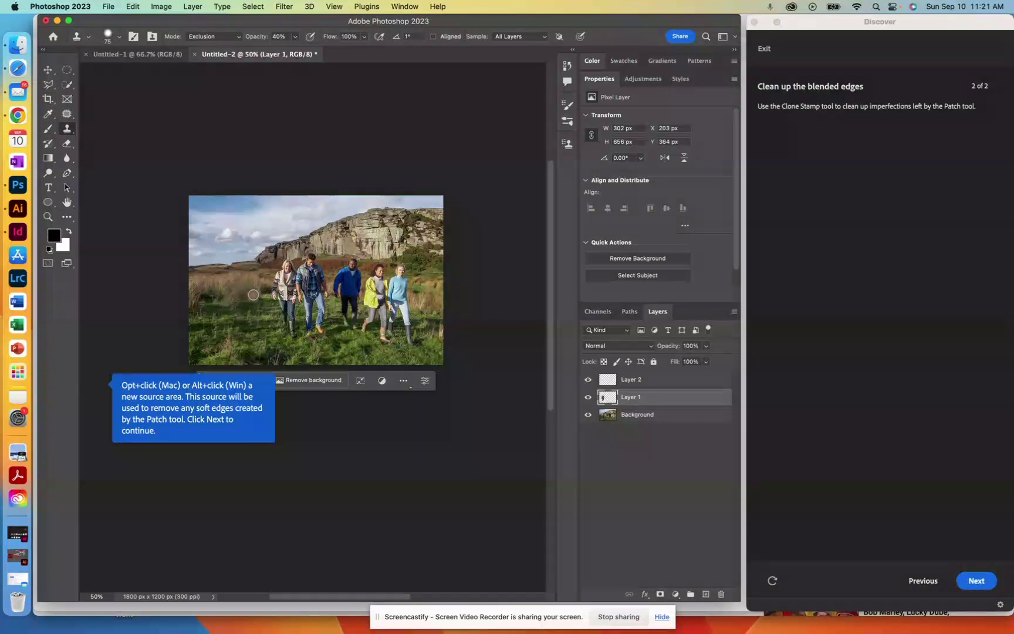
Advance through the remaining Clone Stamp instructions and finish the tutorial.
left_click(977, 582)
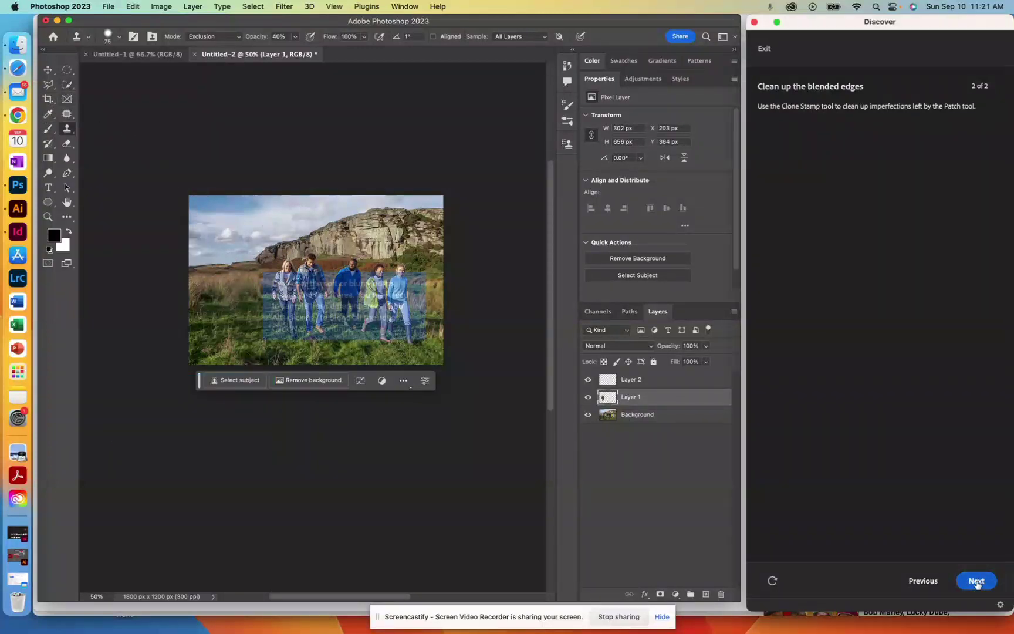
left_click(978, 584)
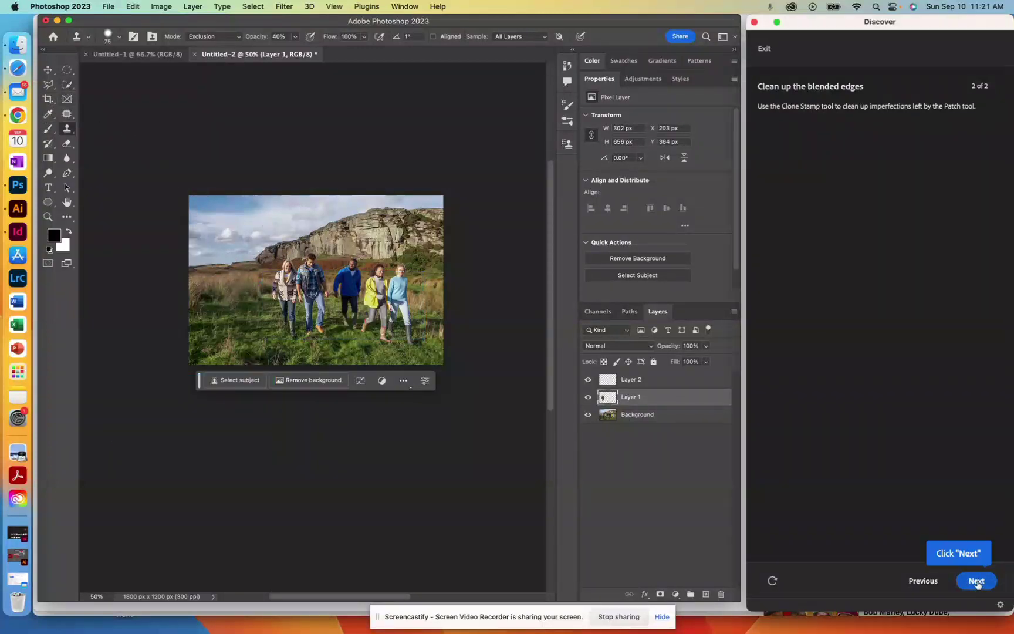
left_click(977, 582)
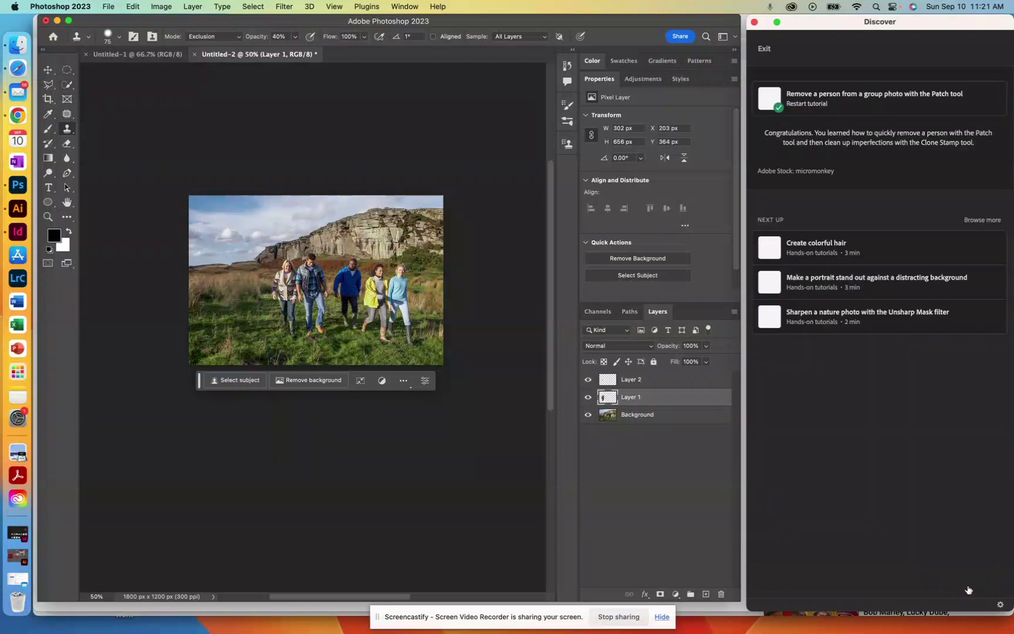